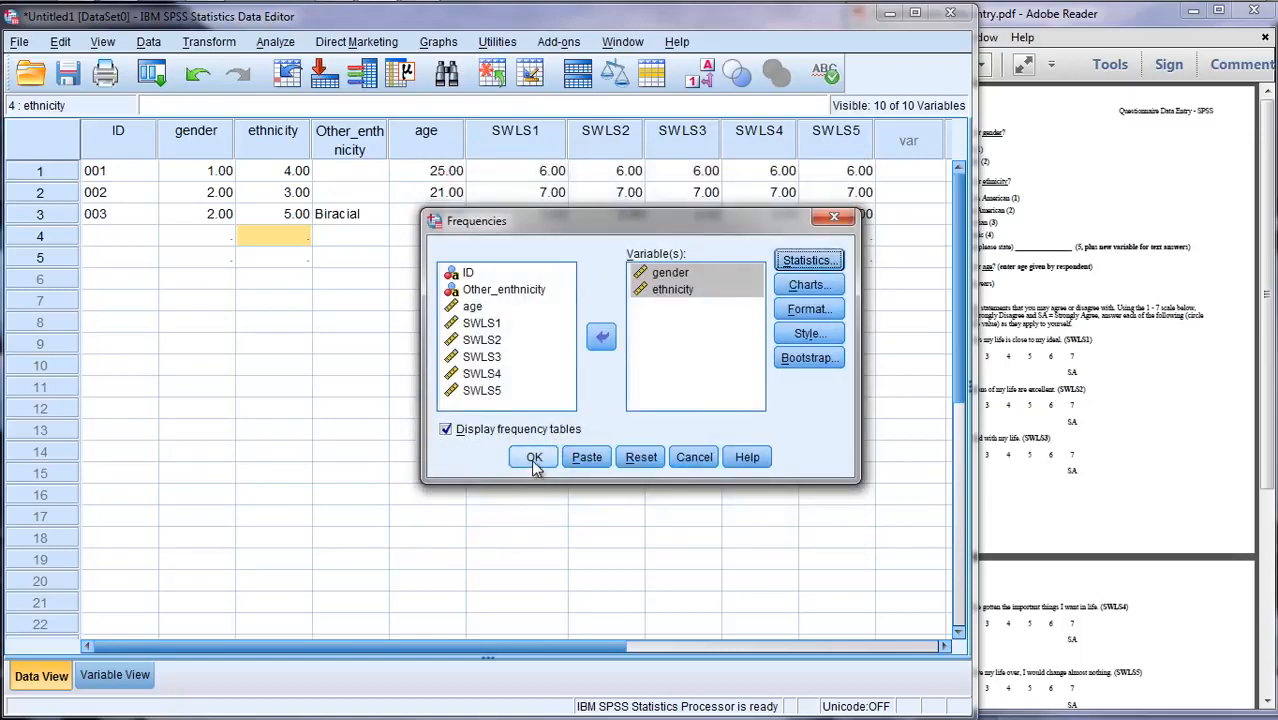
Run Frequencies on gender and ethnicity, and enlarge the output window to view both frequency tables
left_click(531, 459)
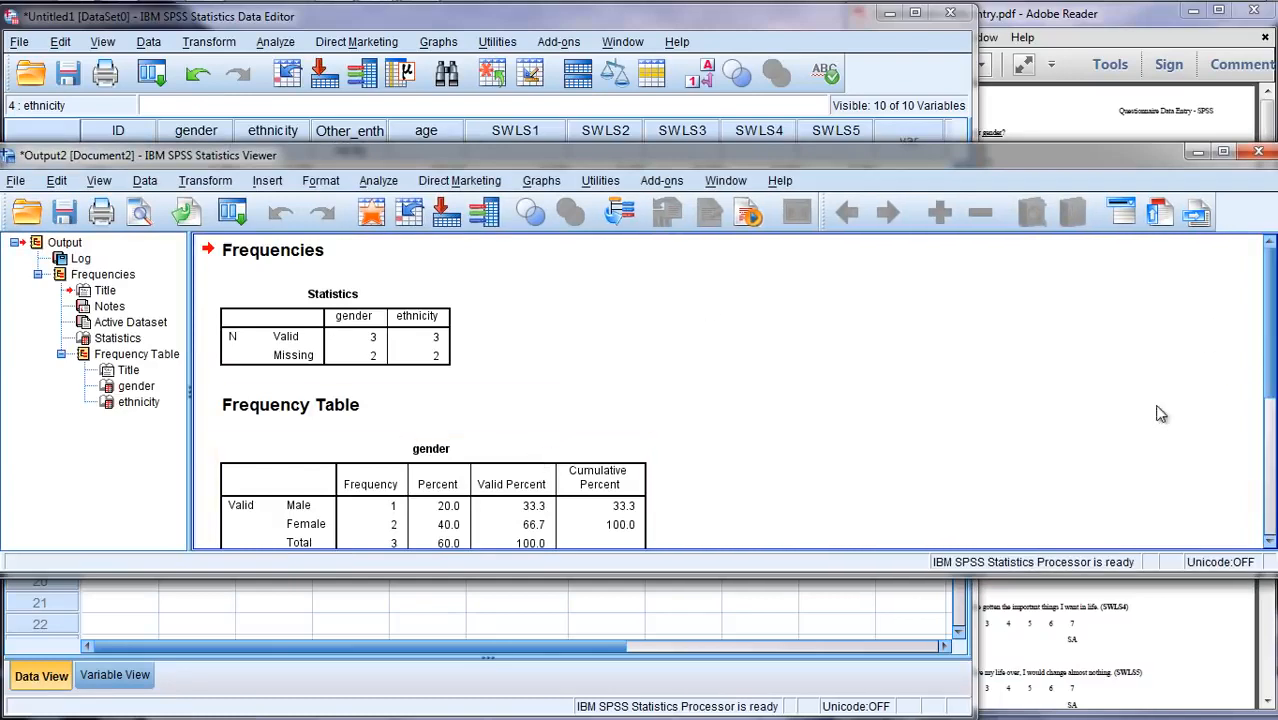
left_click_drag(872, 573, 872, 660)
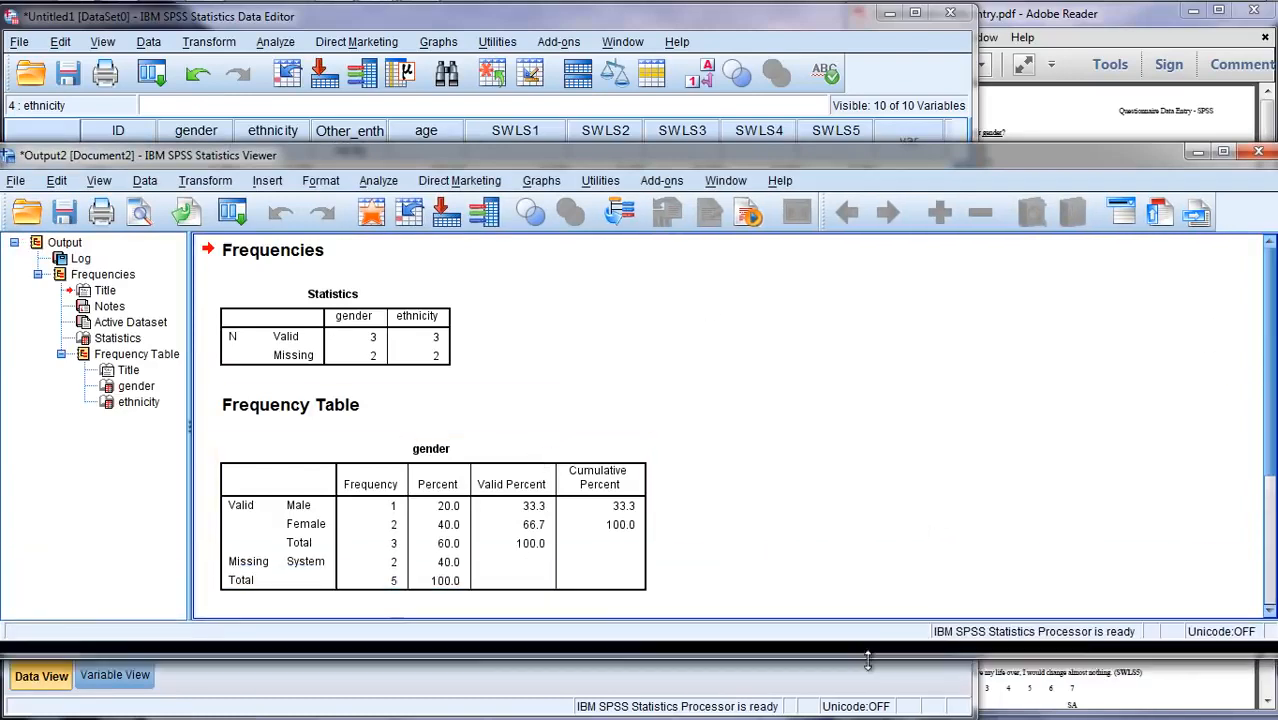
scroll(1270, 395, "down", 1)
scroll(1270, 395, "down", 2)
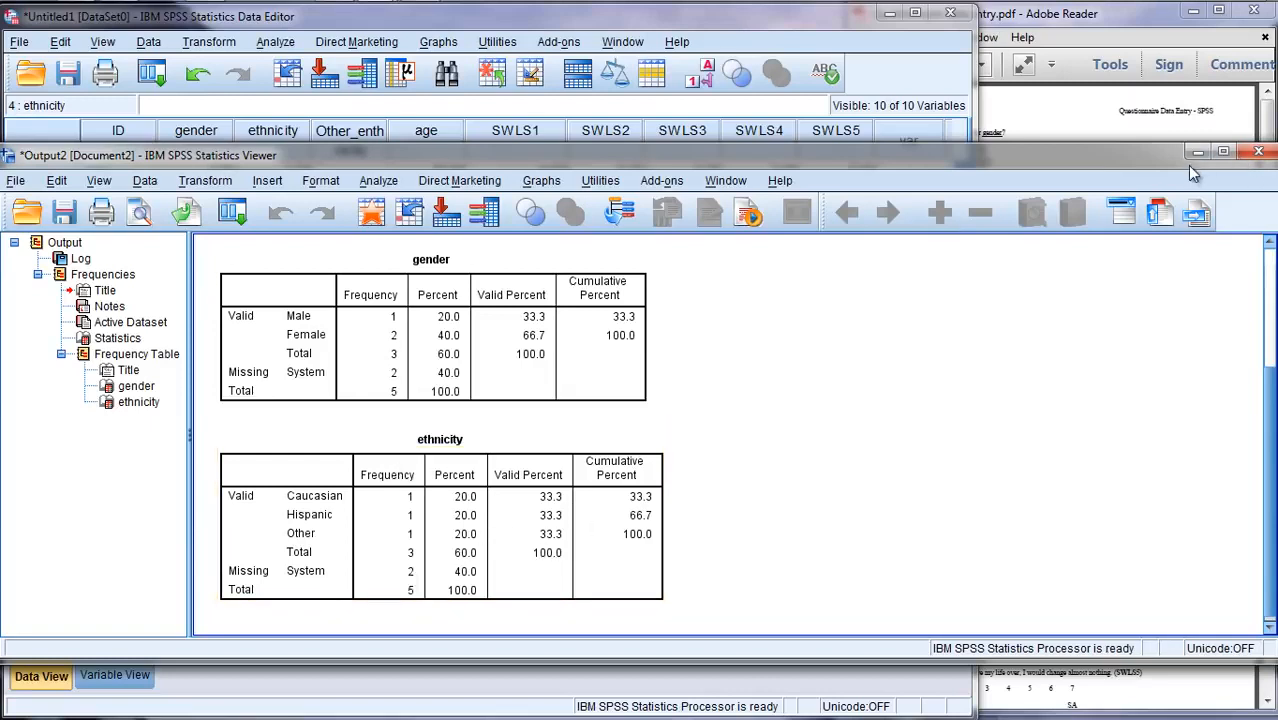
Return to the Data Editor, try entering IDs 004 and 005 in rows 4 and 5, and clear both cells again
left_click(921, 79)
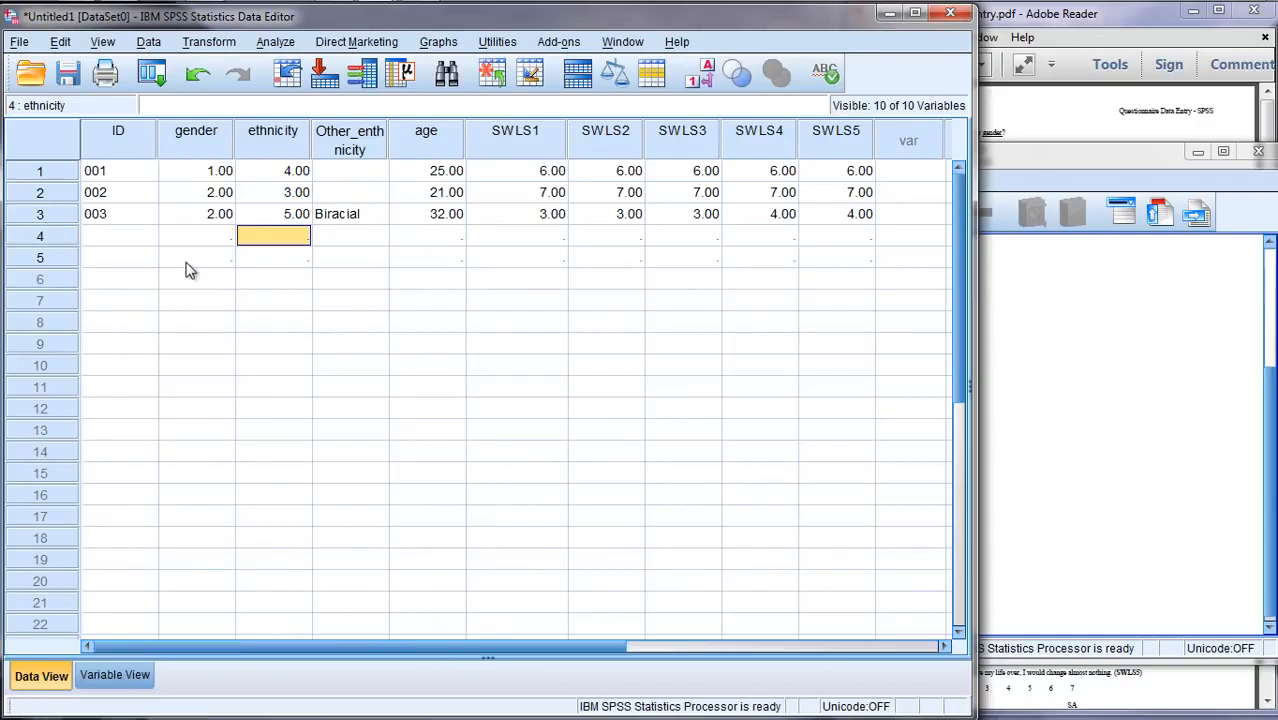
left_click(130, 238)
type("004")
key("Return")
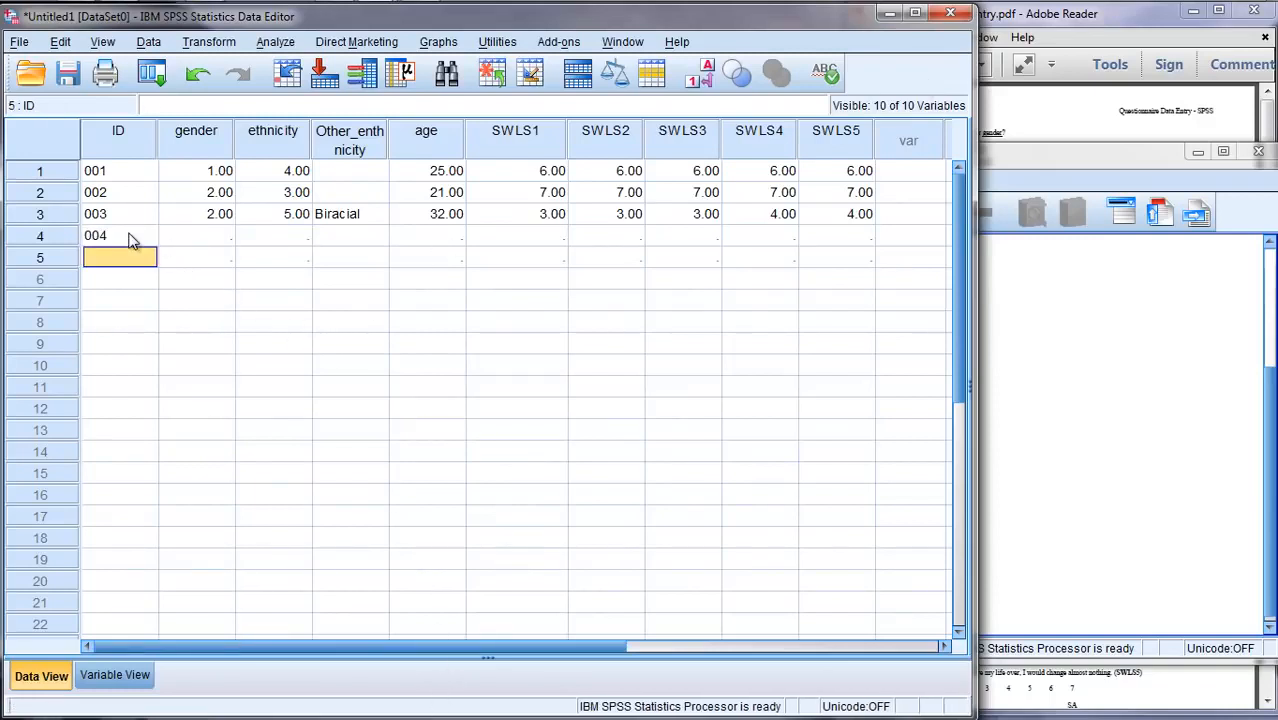
type("005")
key("Up")
key("Down")
key("Down")
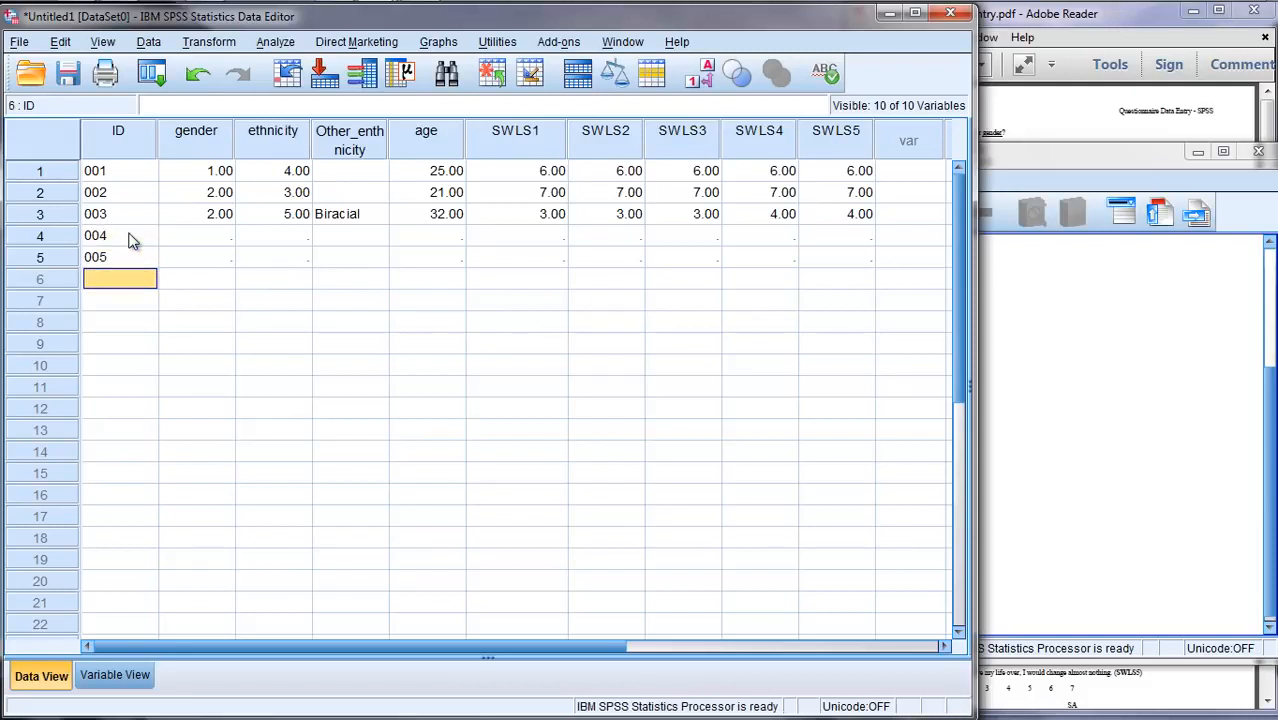
left_click_drag(130, 238, 130, 257)
key("Delete")
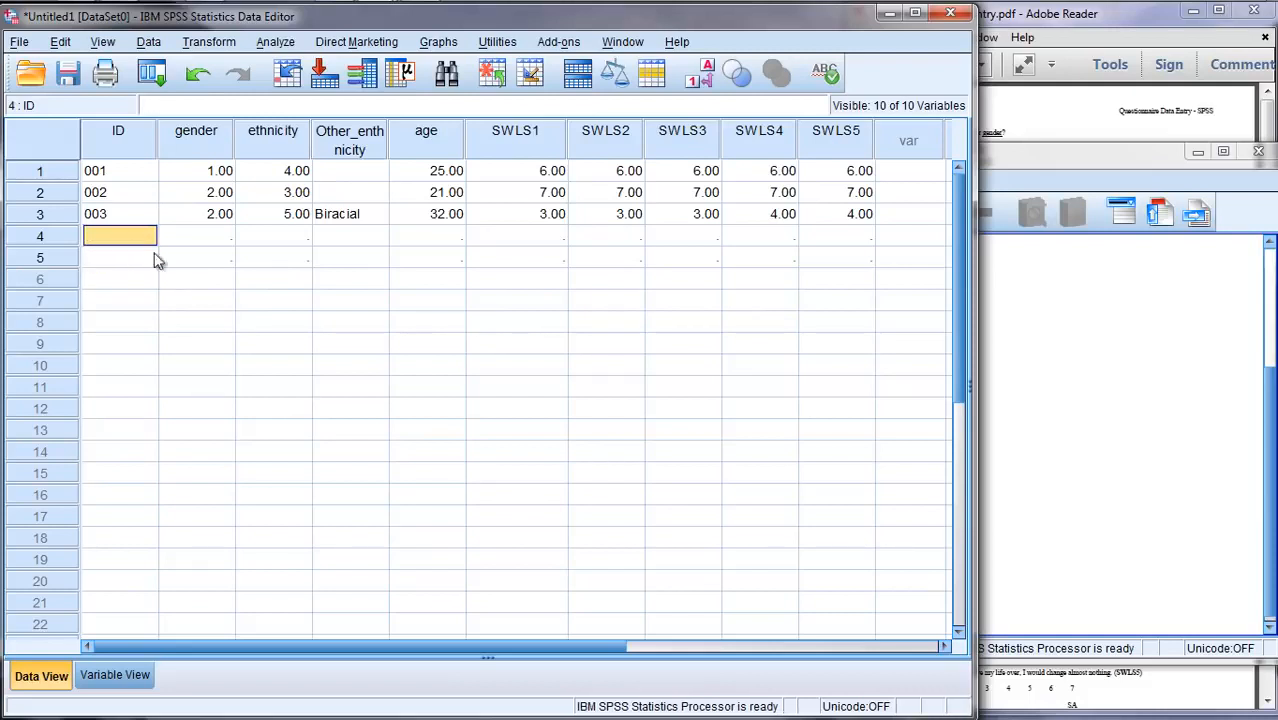
left_click_drag(211, 241, 765, 262)
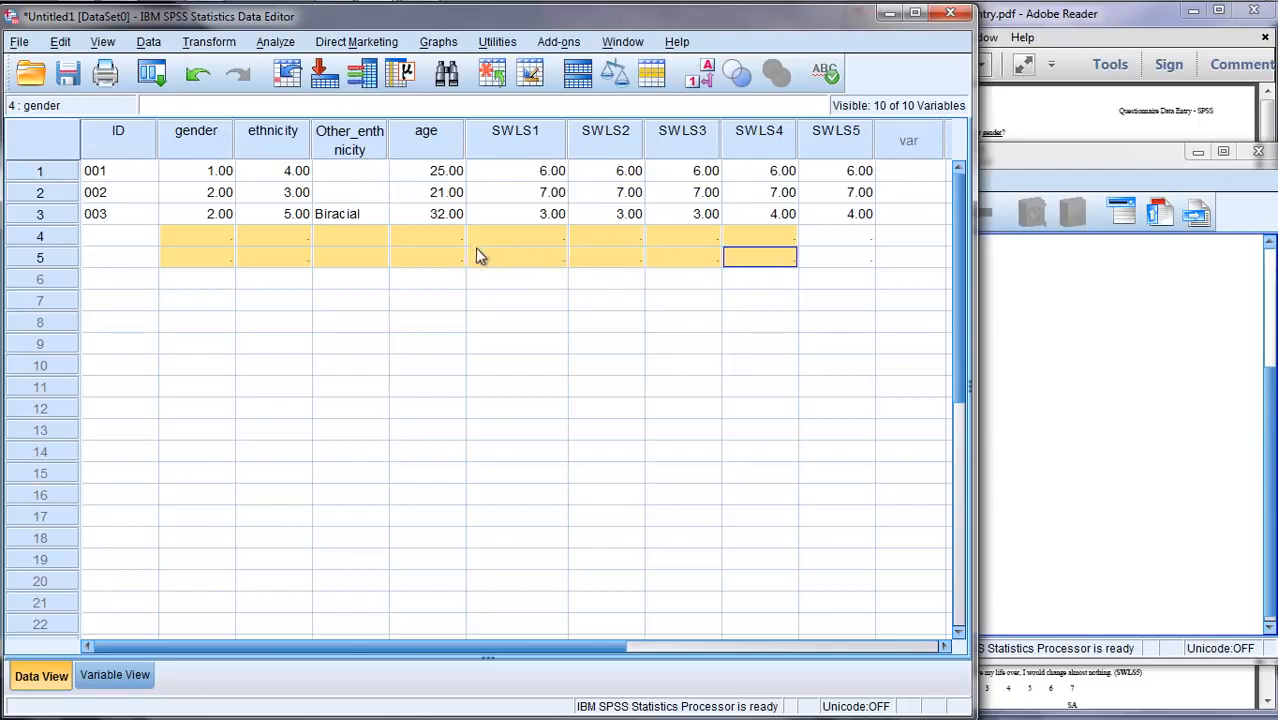
left_click_drag(137, 243, 135, 258)
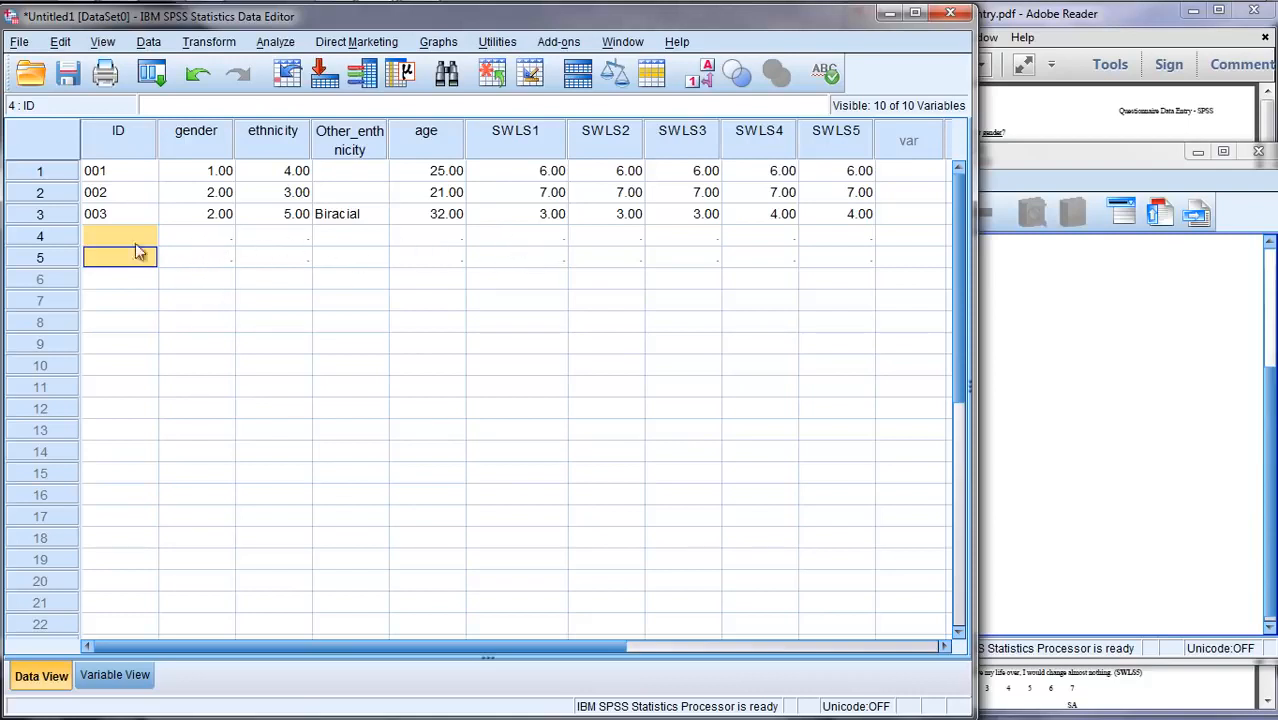
left_click_drag(55, 247, 55, 260)
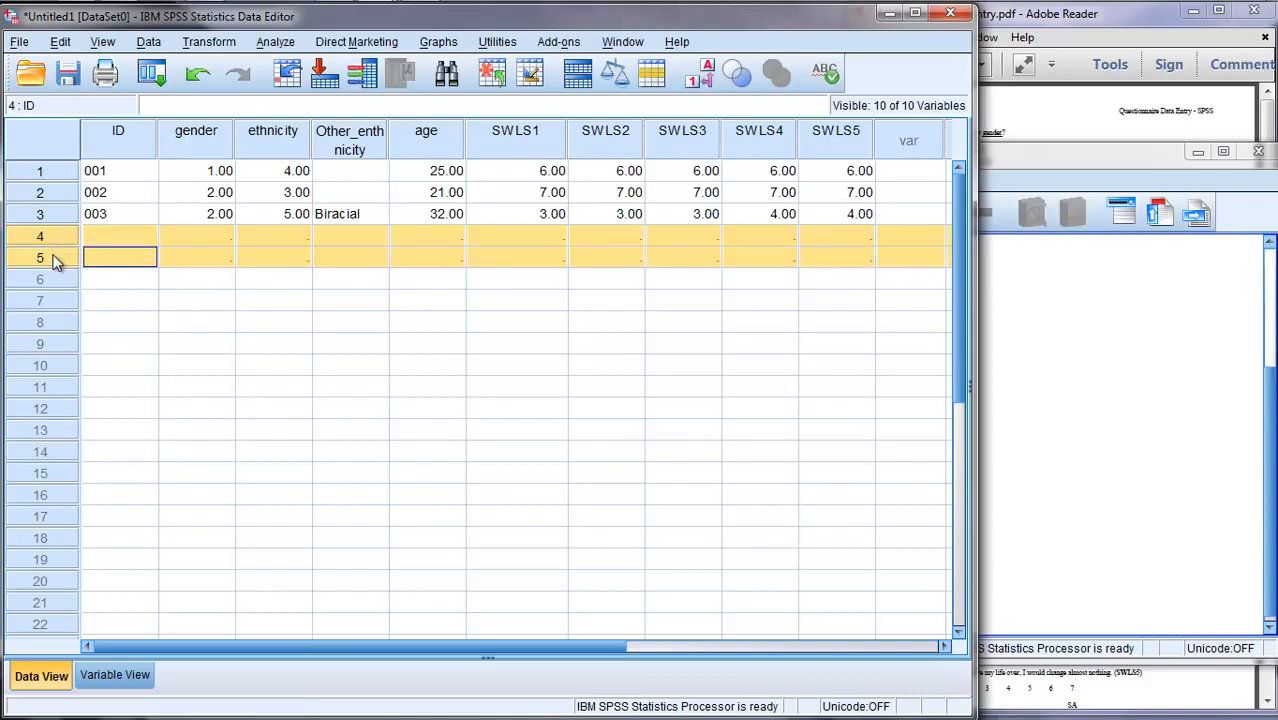
left_click(104, 298)
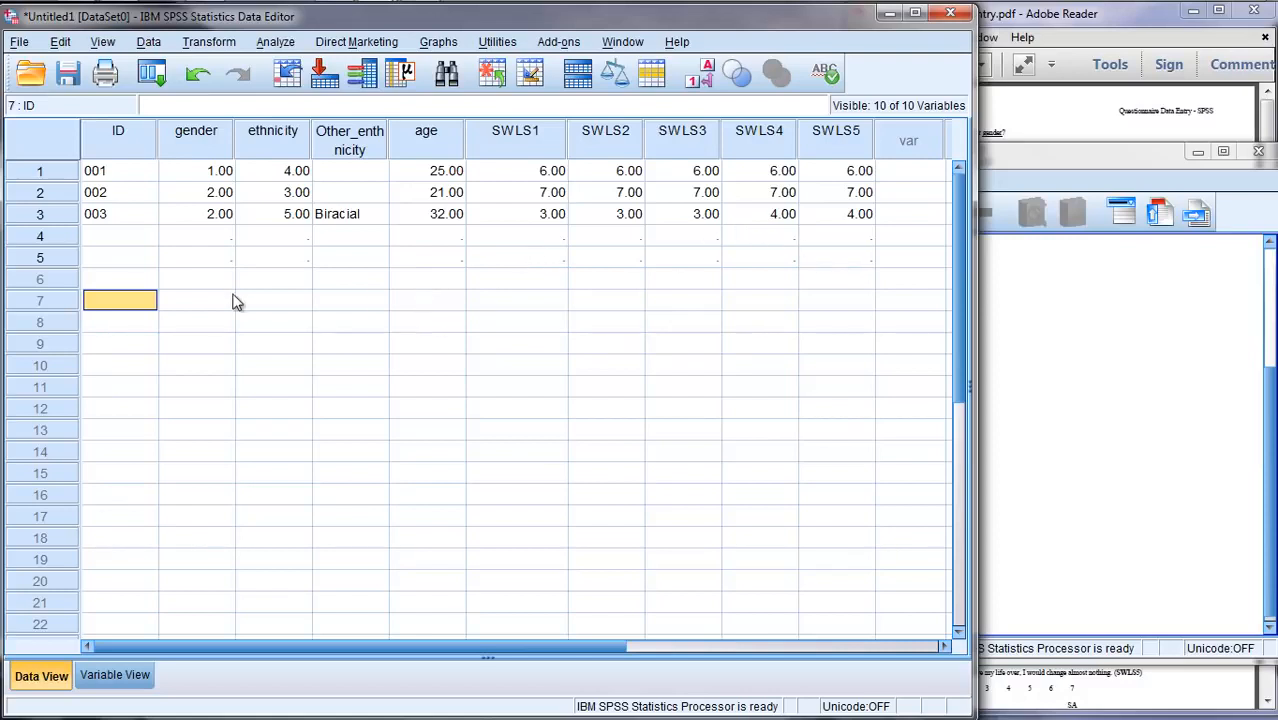
Delete the empty cases in rows 4 and 5 of the dataset entirely
left_click(70, 242)
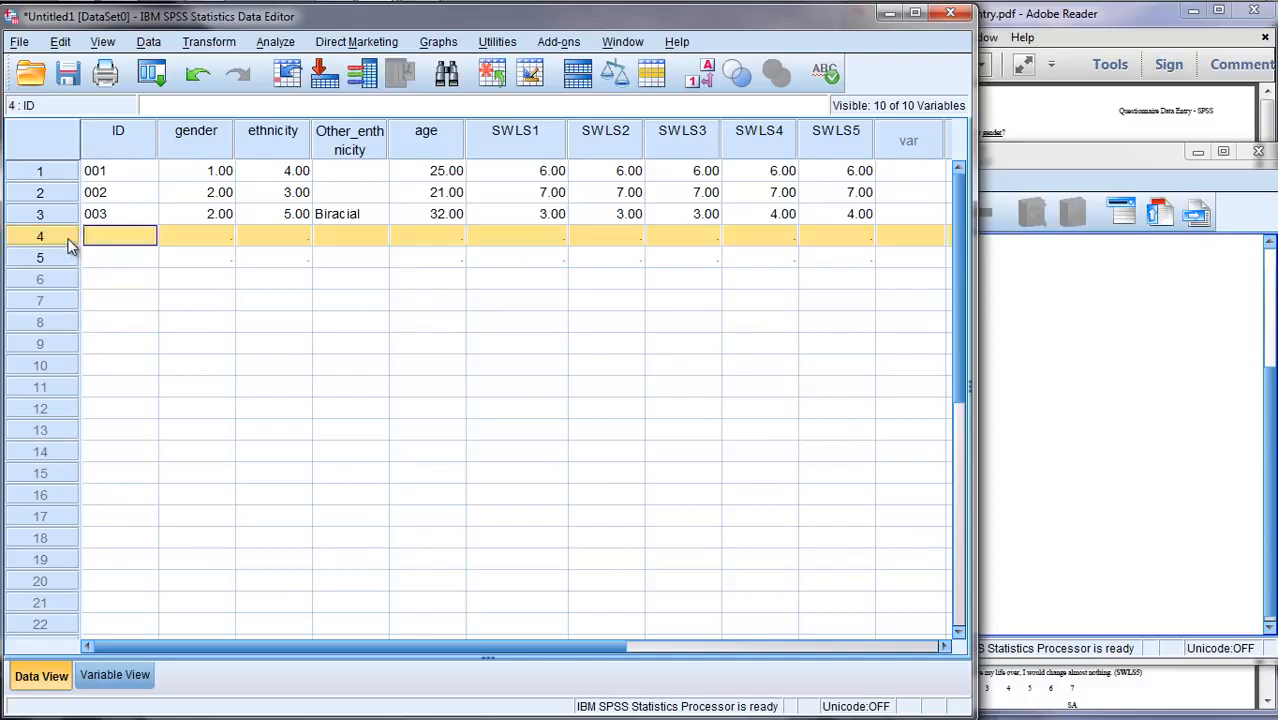
left_click(70, 258, "shift")
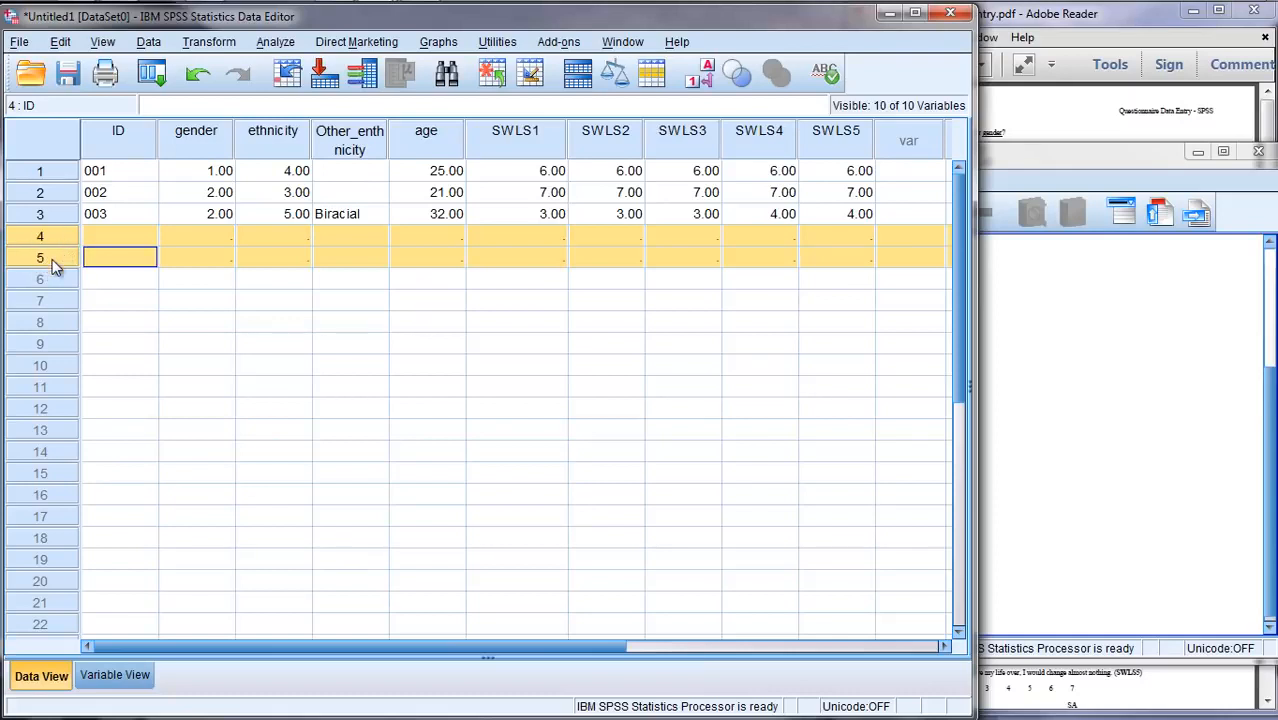
right_click(55, 264)
left_click(87, 345)
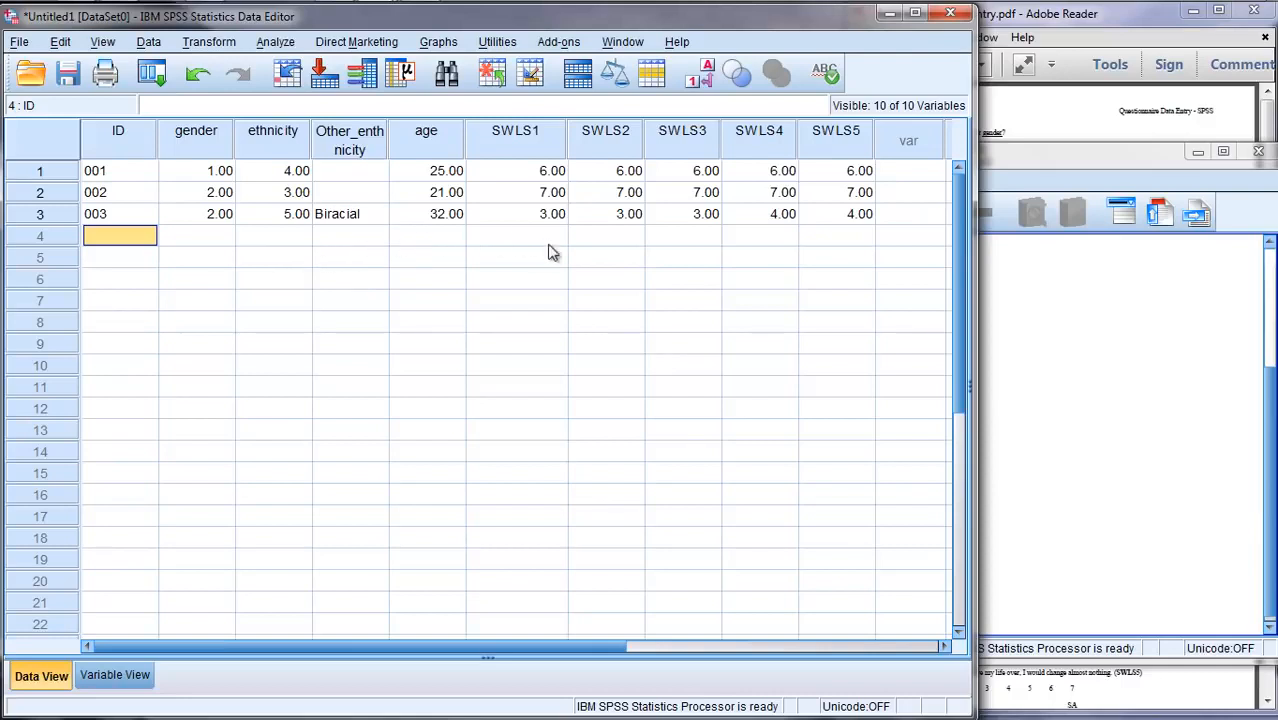
Rerun Frequencies on gender and ethnicity with frequency tables displayed, and review the new gender and ethnicity tables
left_click(279, 45)
mouse_move(287, 95)
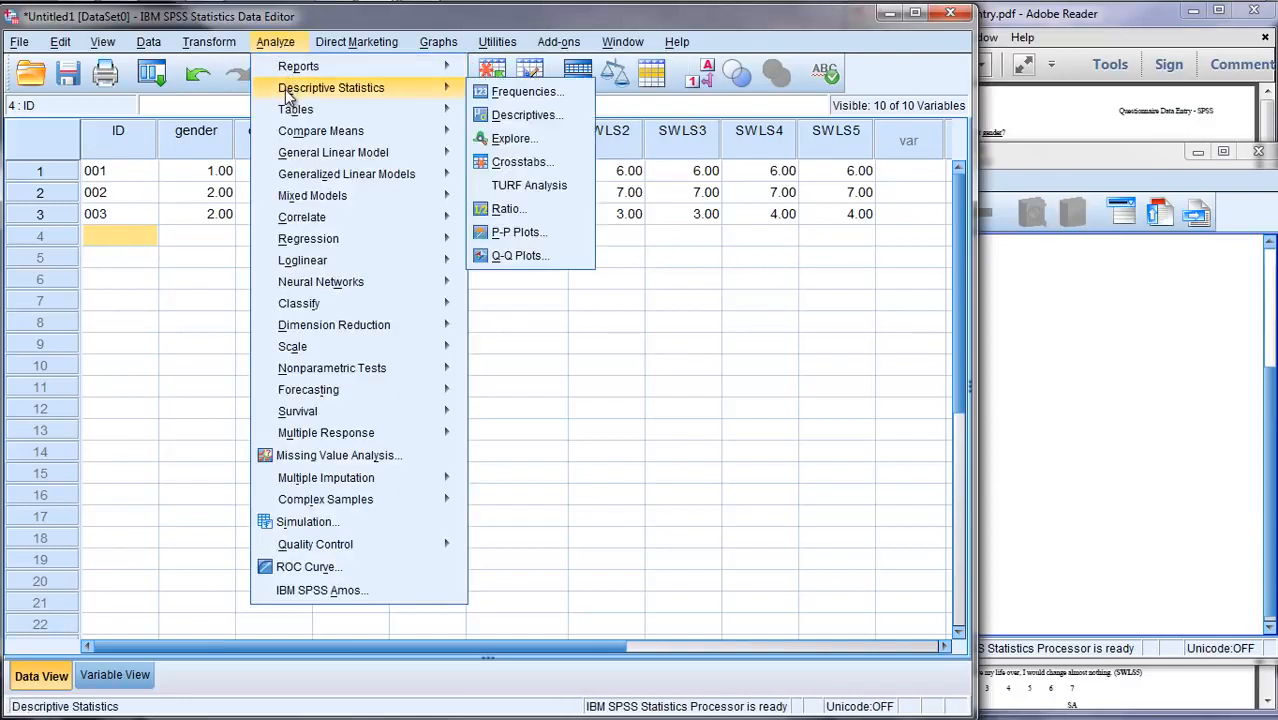
left_click(528, 91)
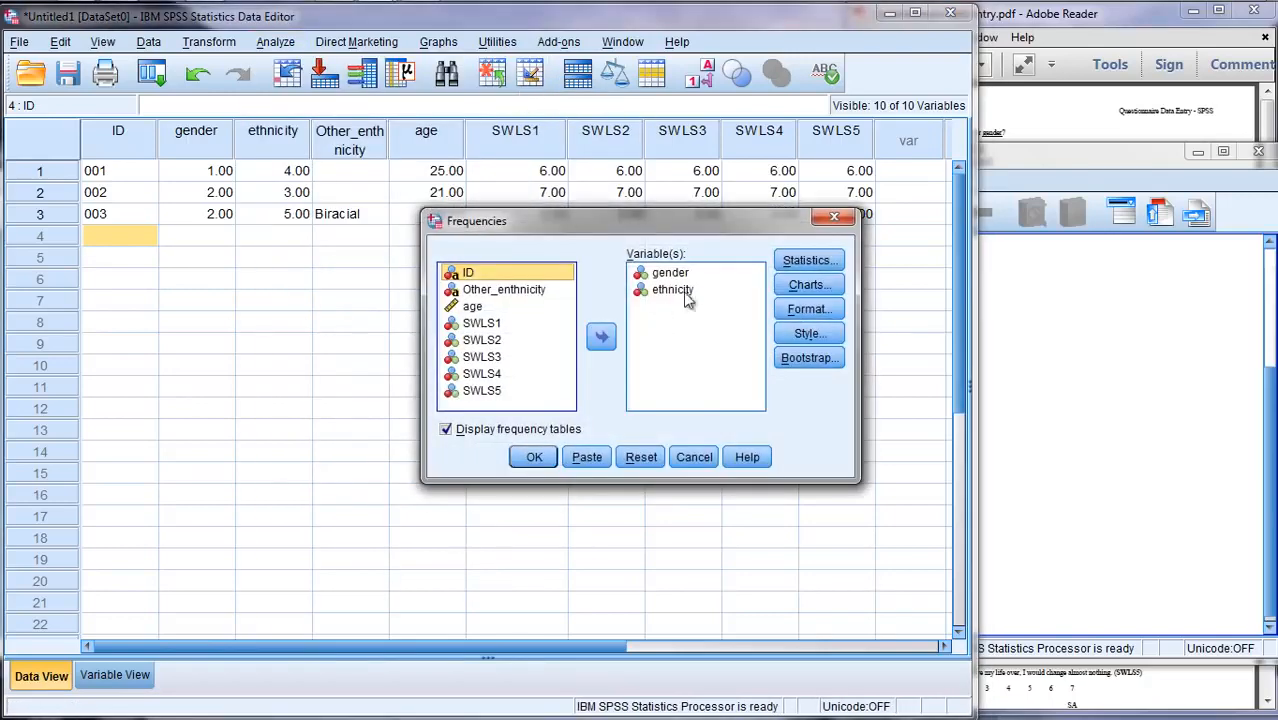
left_click(532, 457)
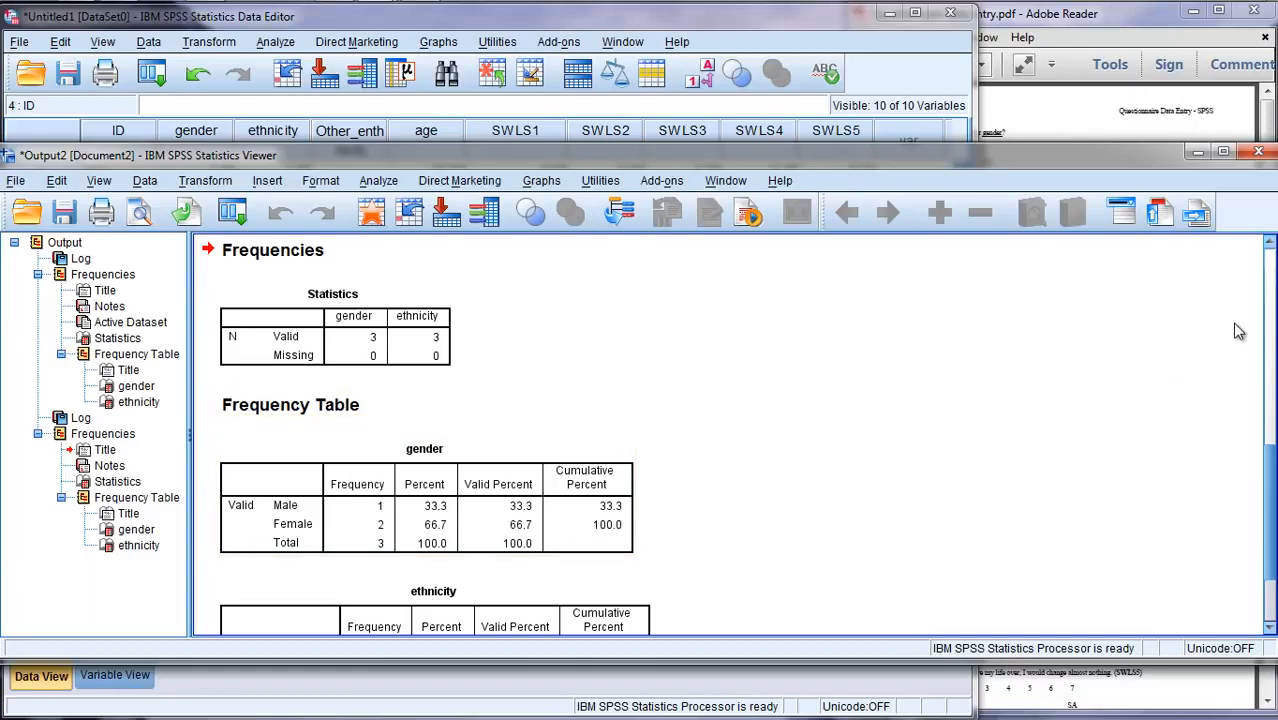
scroll(1273, 458, "down", 3)
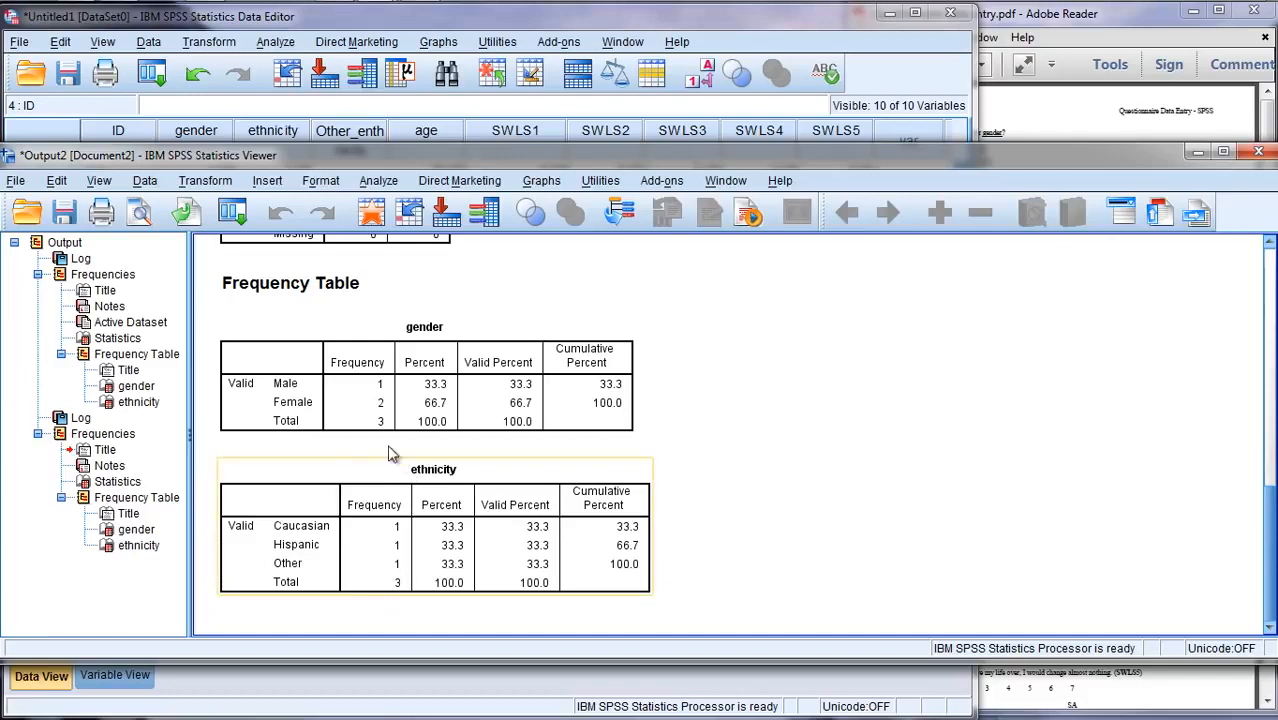
left_click(304, 386)
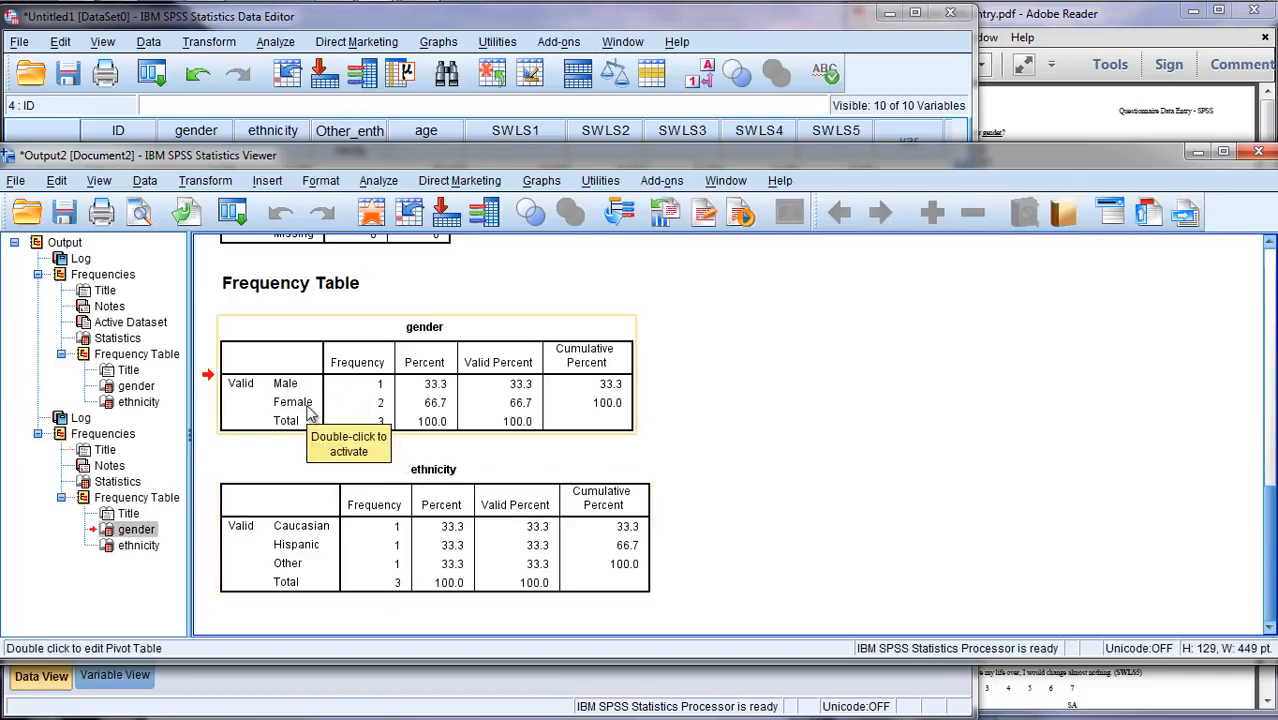
Show the value labels in the Data Editor, and switch the display back to numeric codes
left_click(450, 96)
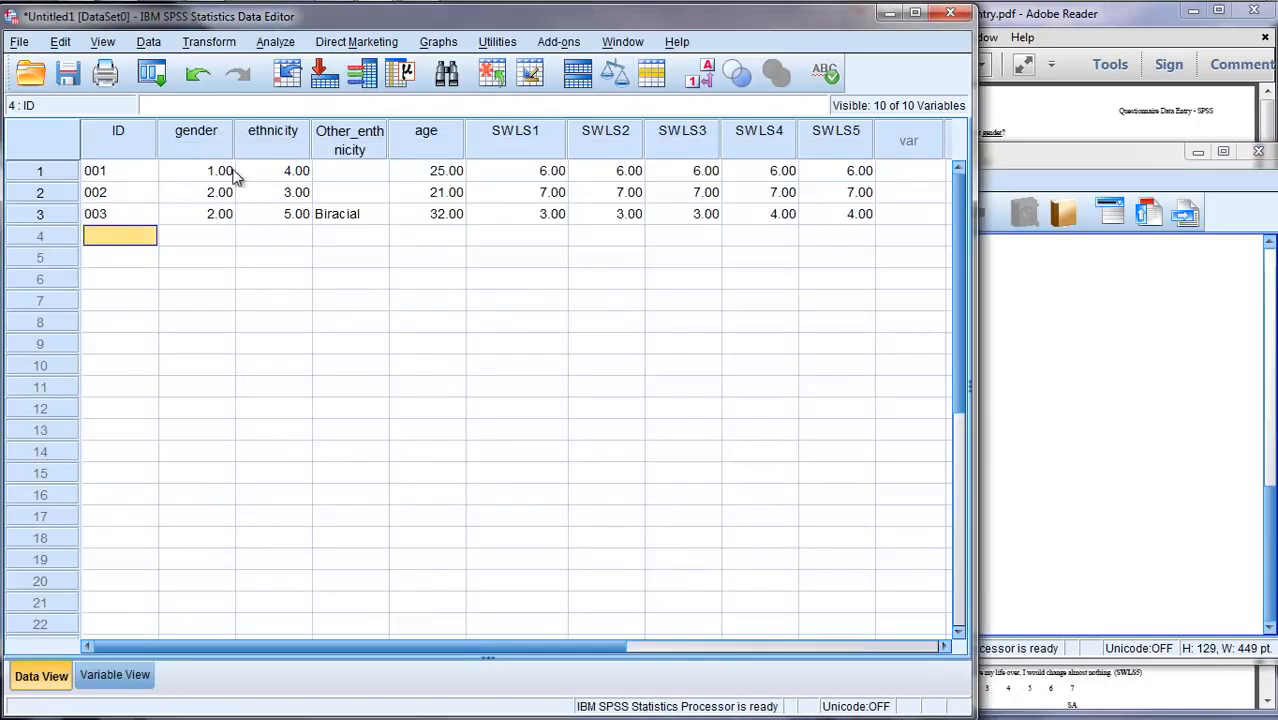
left_click(699, 74)
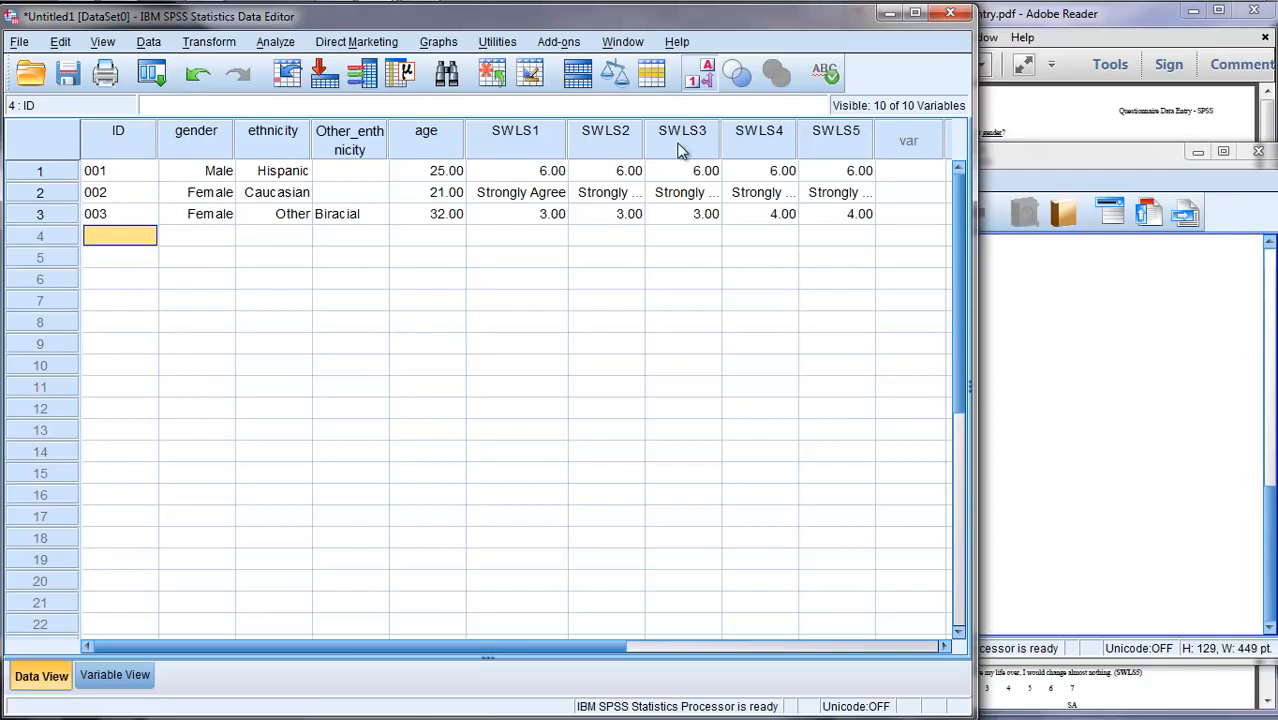
left_click(702, 72)
Return to the output and examine the categories and percentages in the gender and ethnicity frequency tables
left_click(1052, 146)
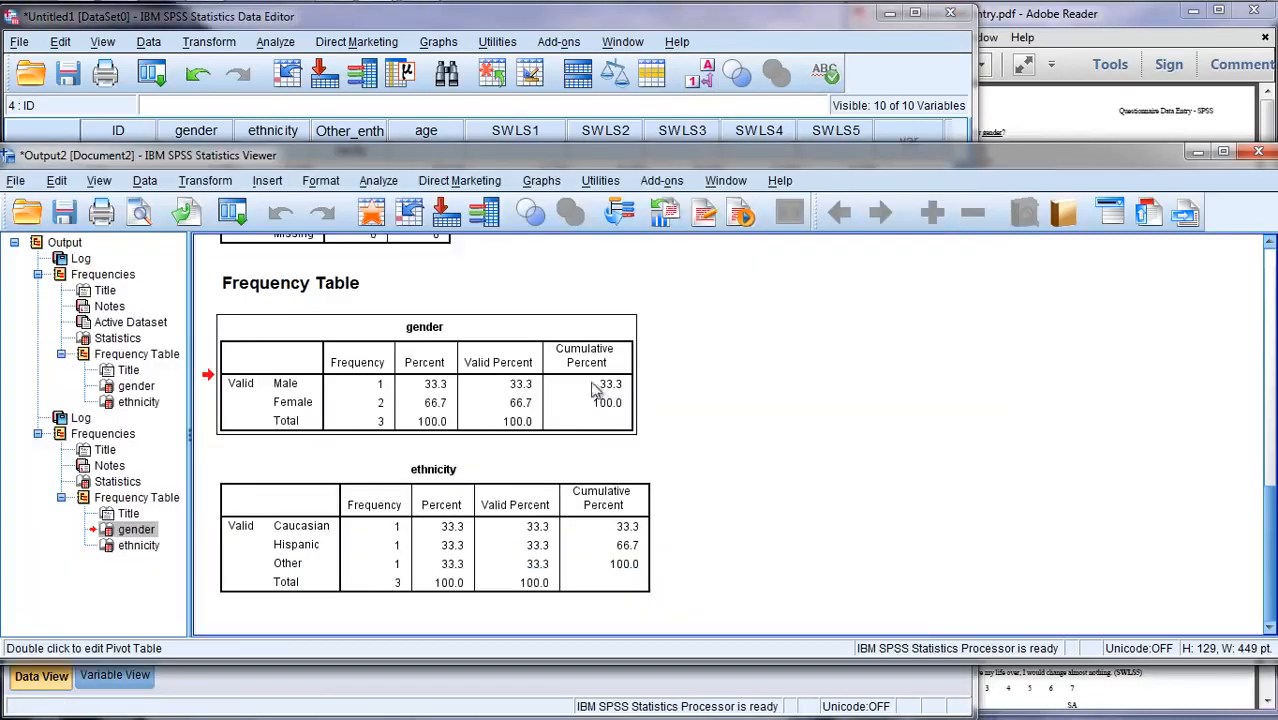
left_click(595, 388)
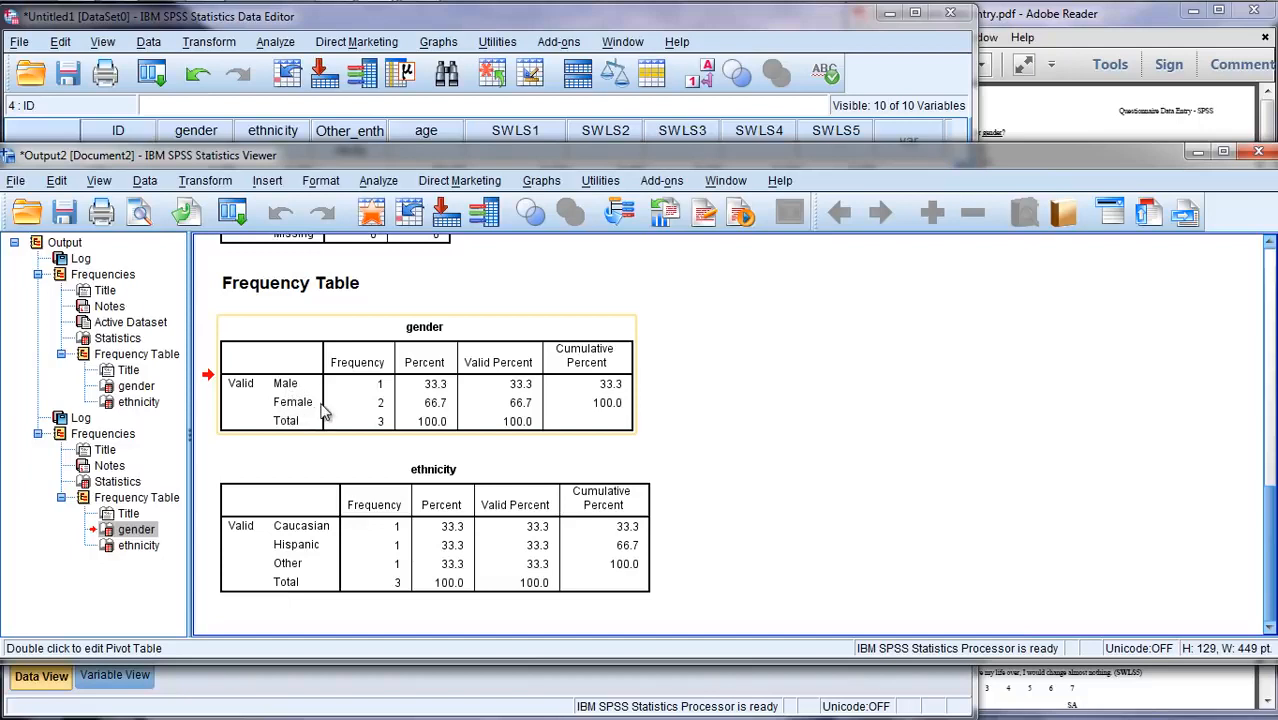
left_click(290, 534)
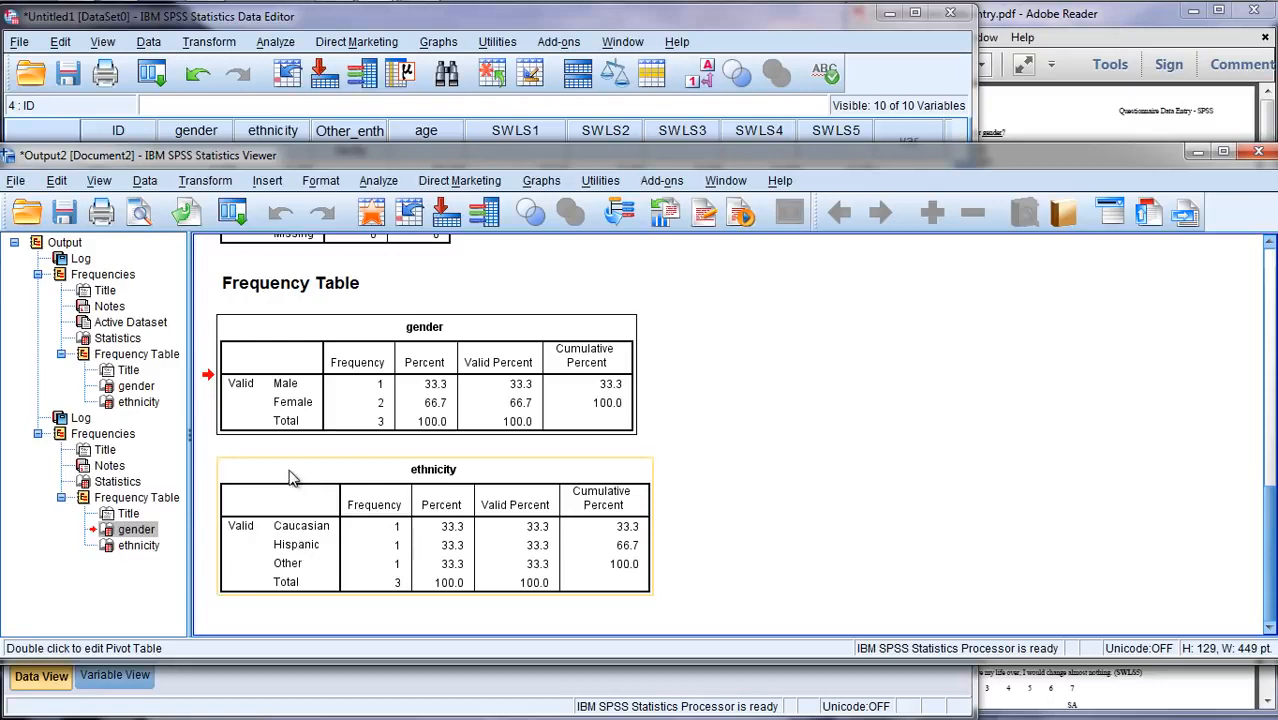
left_click(262, 390)
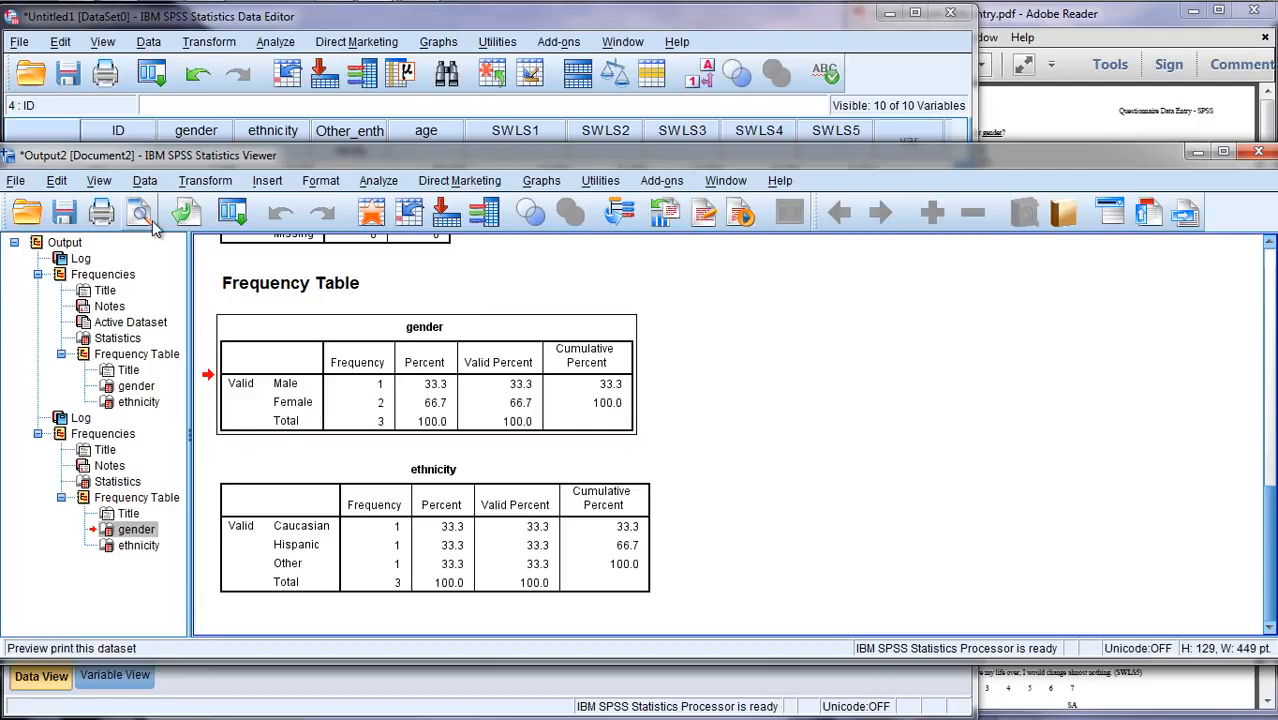
Set up a Descriptives analysis with age and SWLS1 through SWLS5 as the variables
left_click(378, 182)
mouse_move(380, 205)
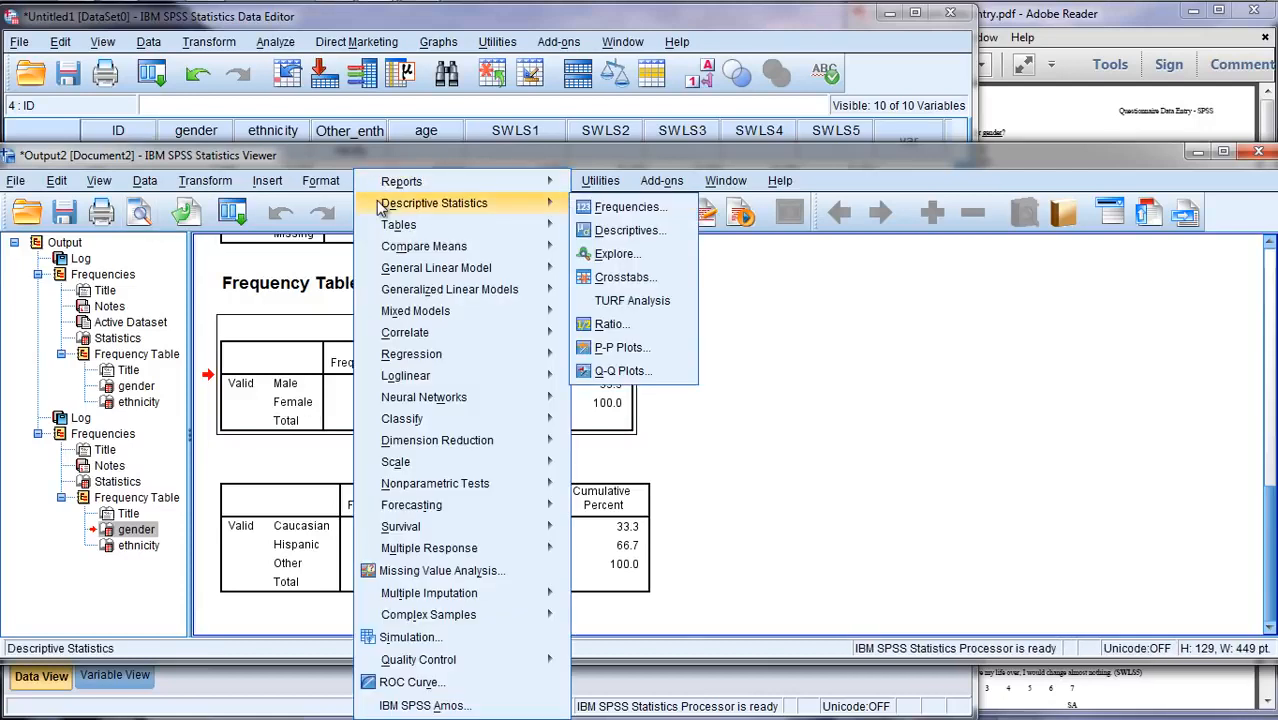
left_click(609, 232)
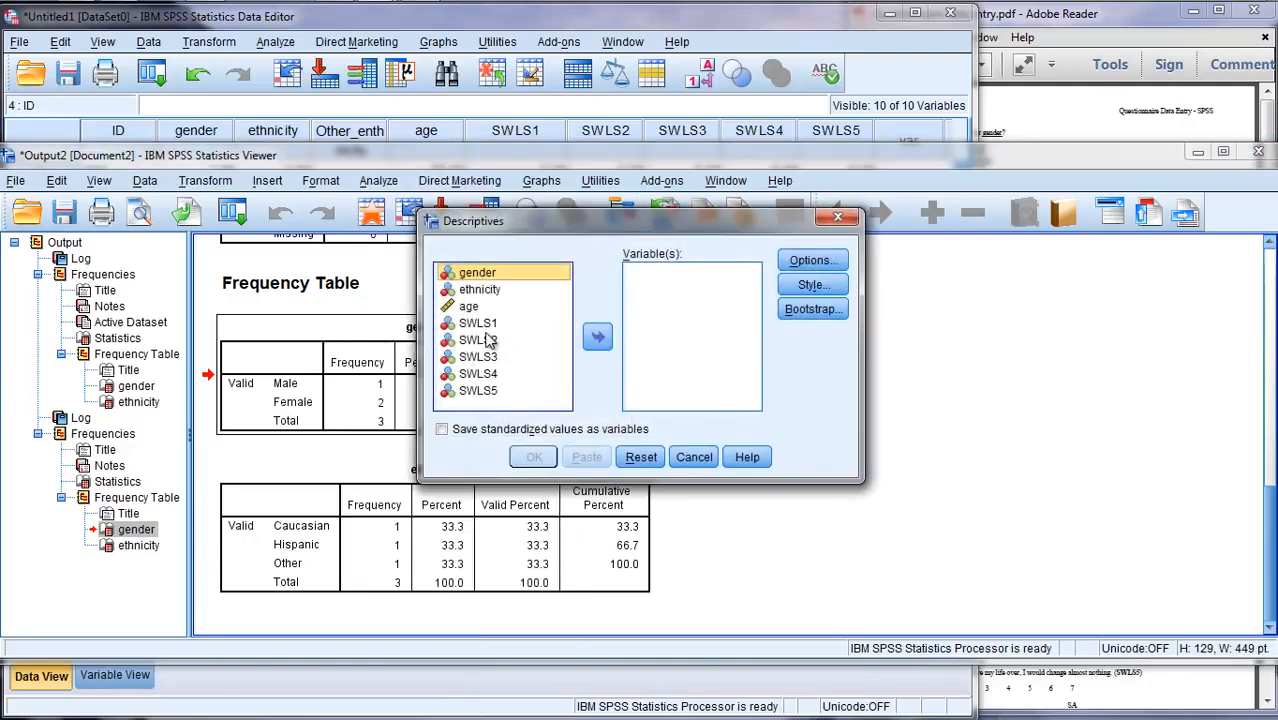
left_click(469, 306)
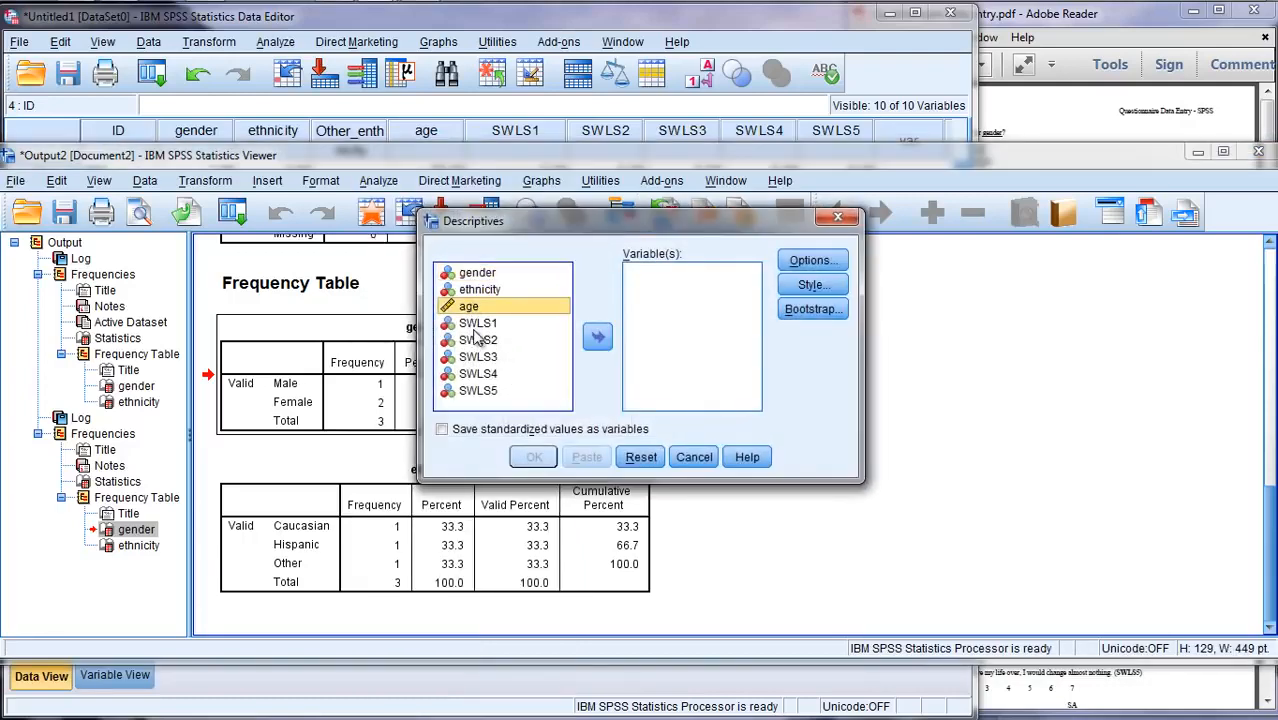
left_click(484, 390, "shift")
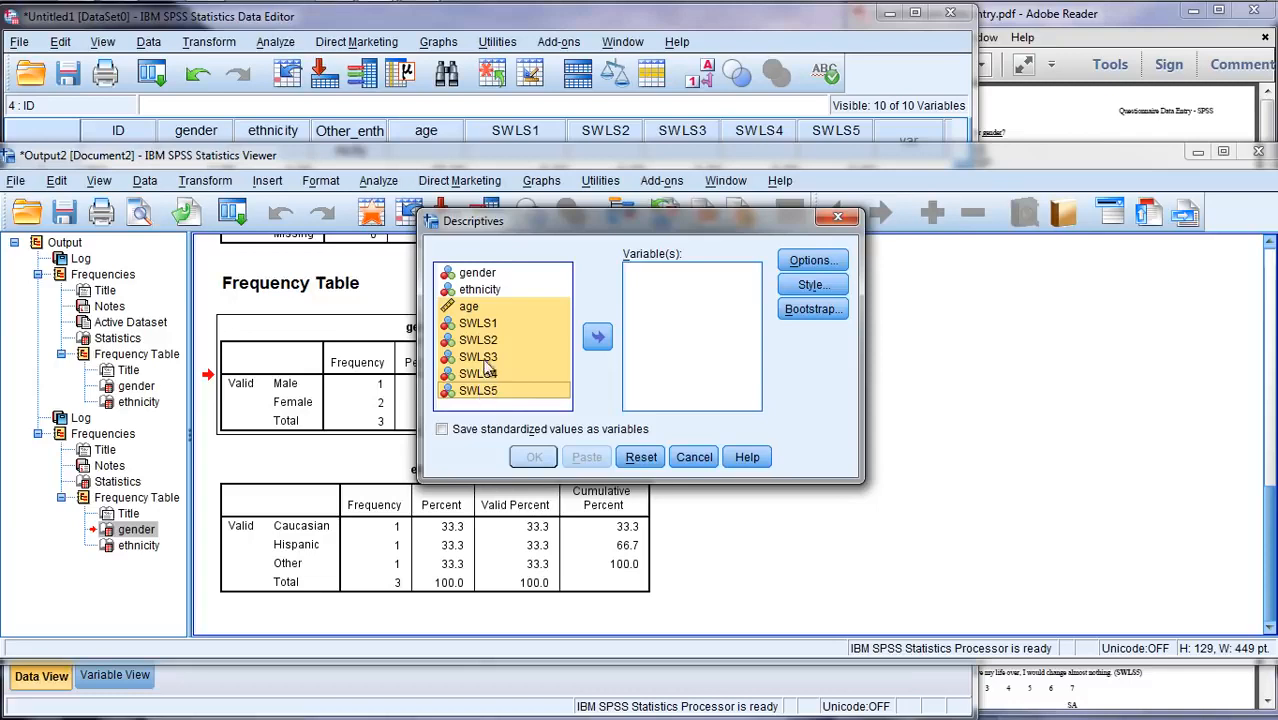
left_click(472, 307)
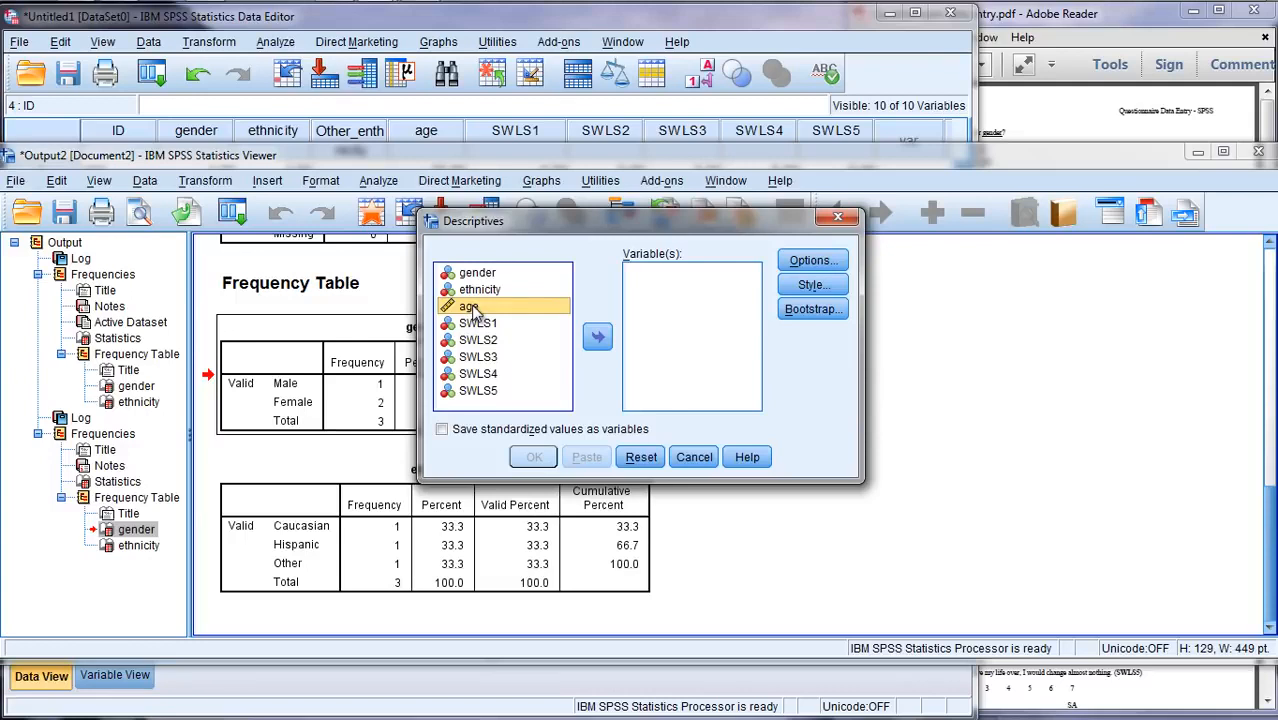
left_click(490, 391, "shift")
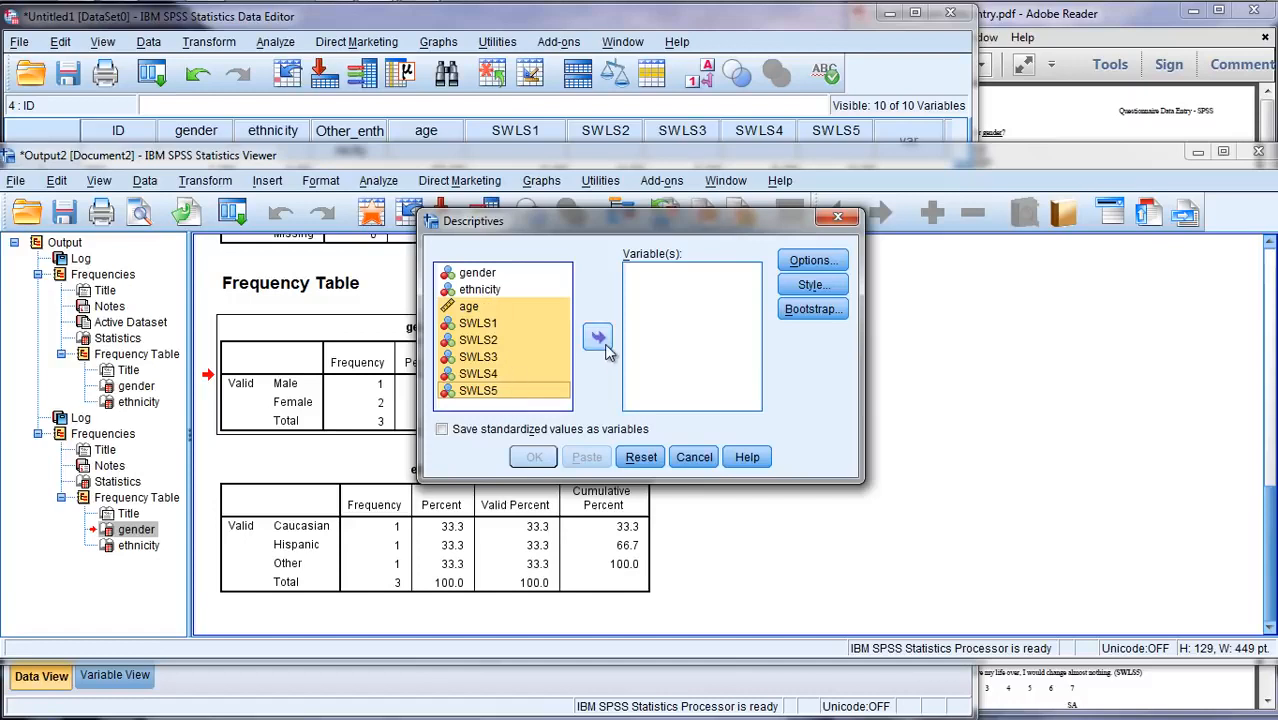
left_click(598, 338)
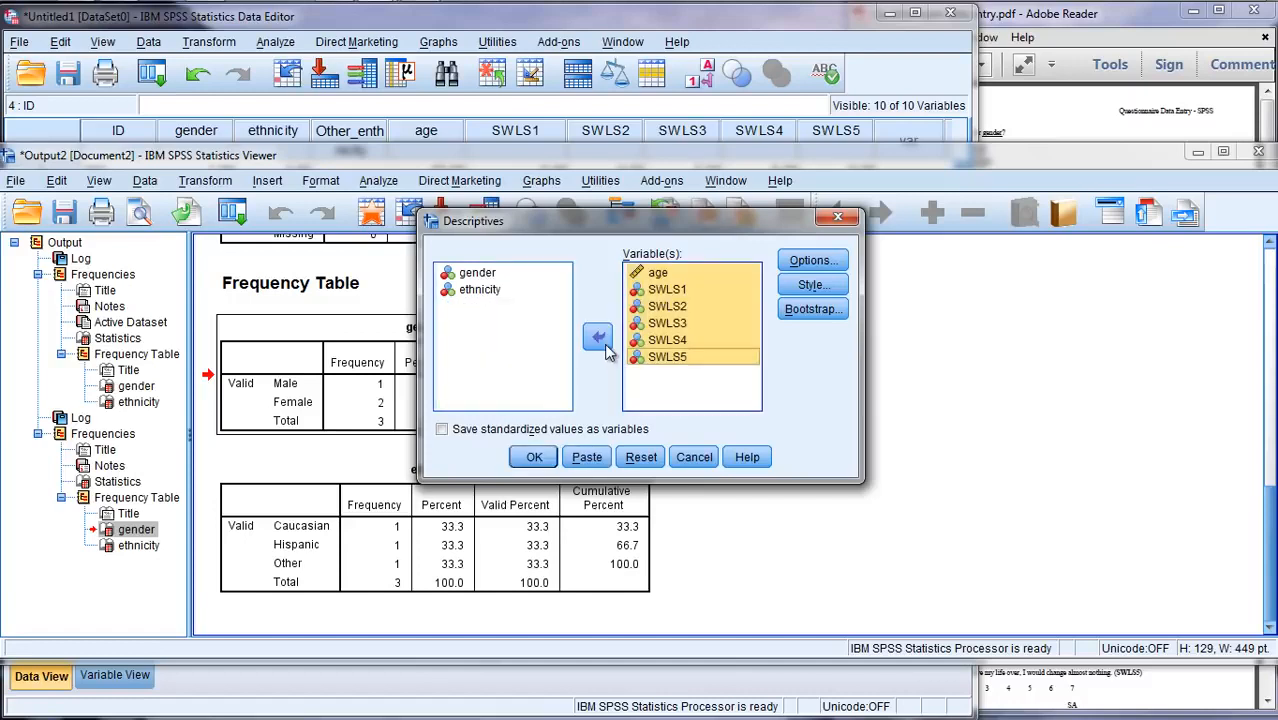
Accept mean, standard deviation, minimum and maximum as the statistics options, and run the Descriptives analysis
left_click(814, 262)
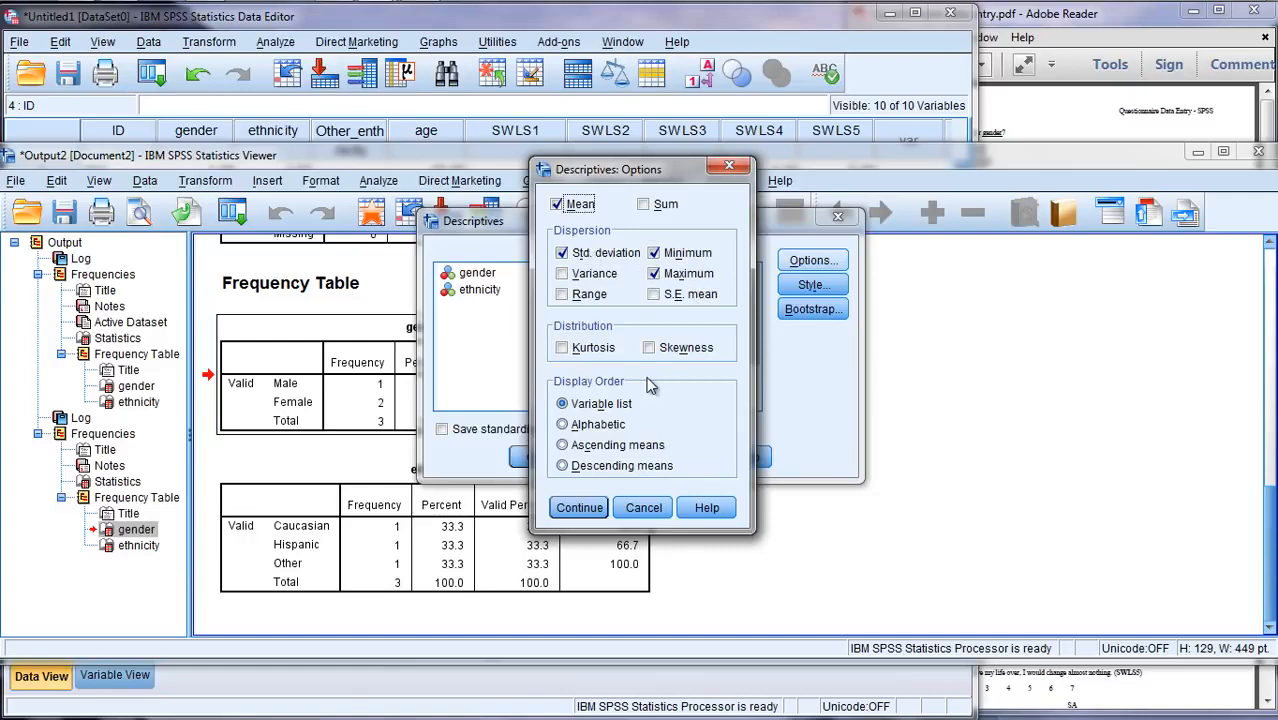
left_click(585, 507)
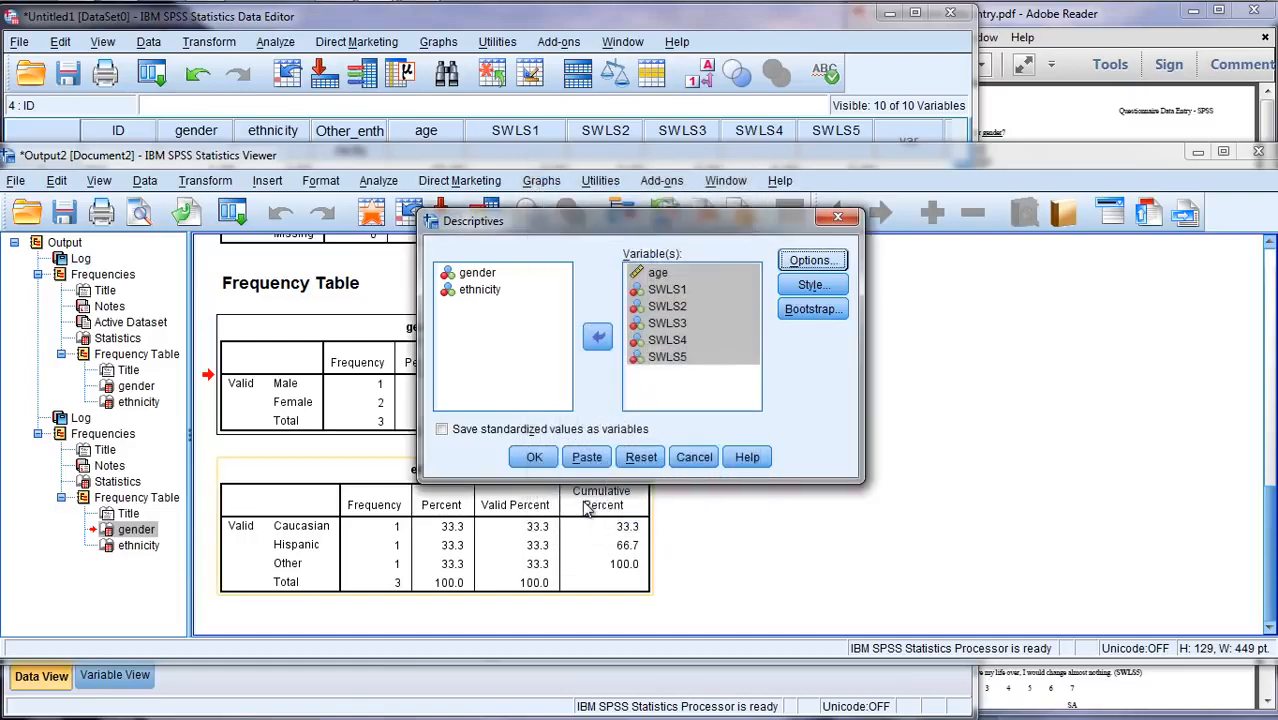
left_click(535, 459)
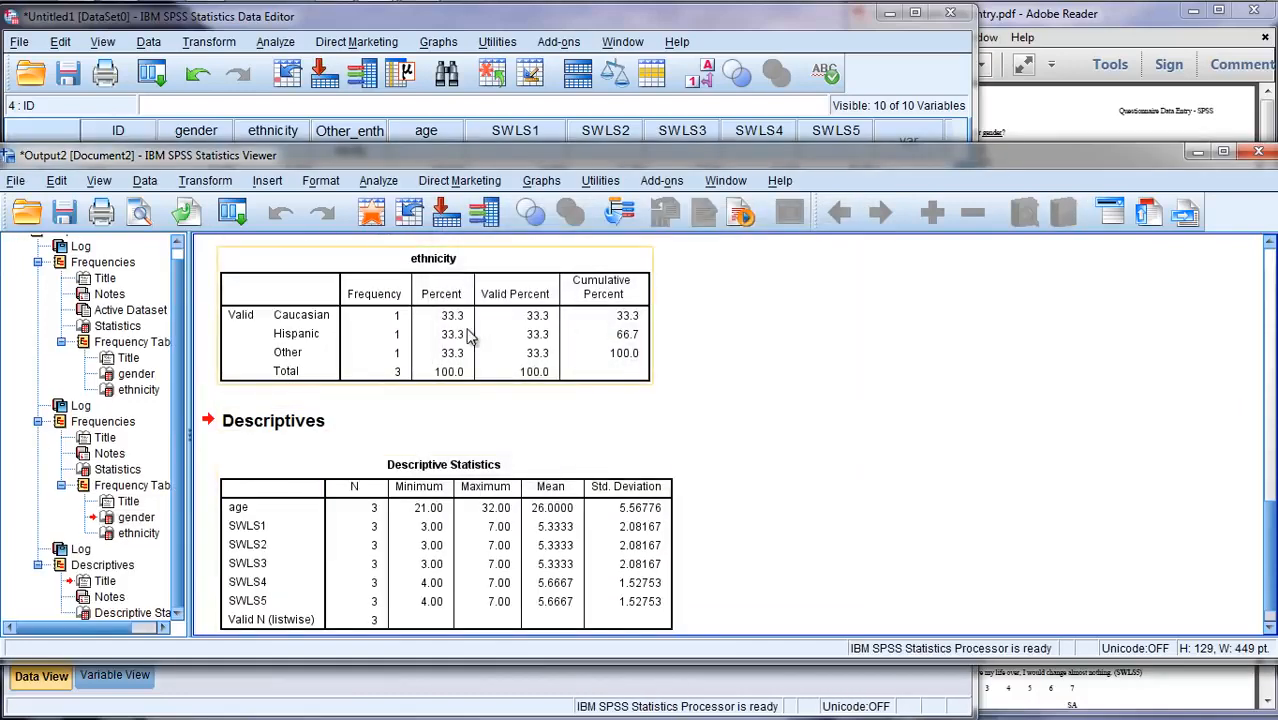
Review the Descriptive Statistics table for age and the SWLS items, and return to the Data Editor
scroll(1256, 532, "down", 1)
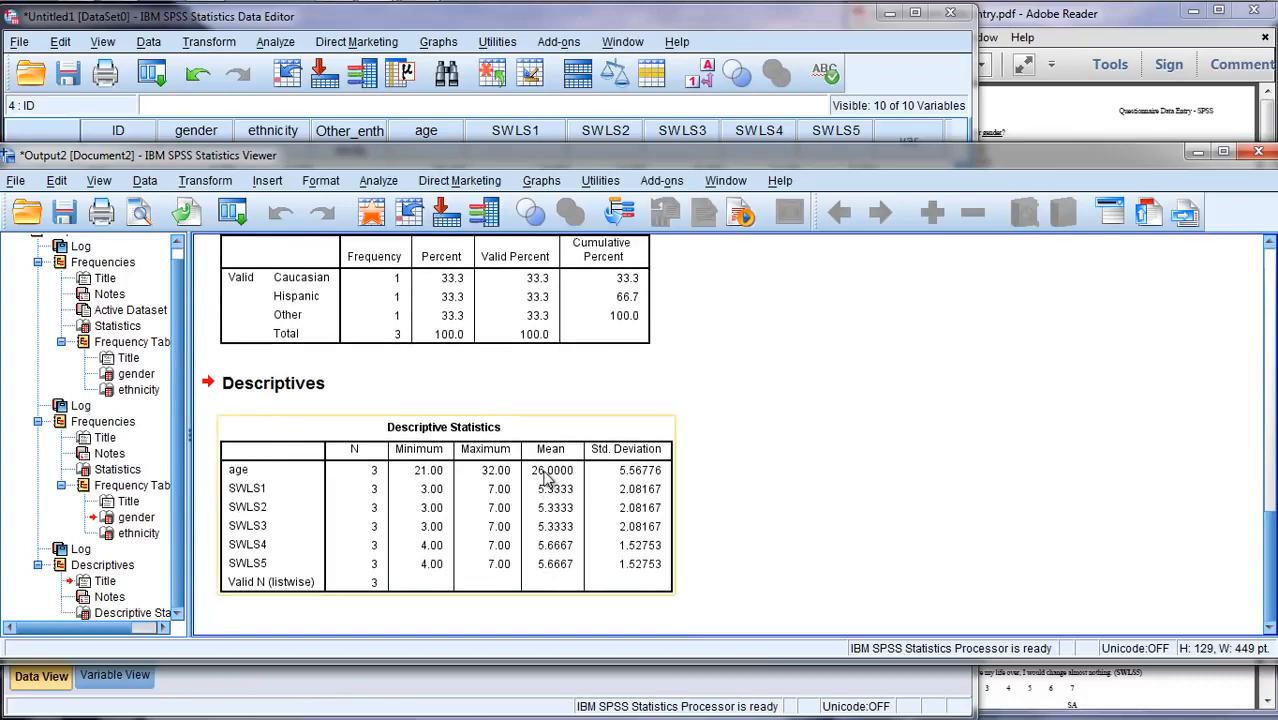
left_click(555, 478)
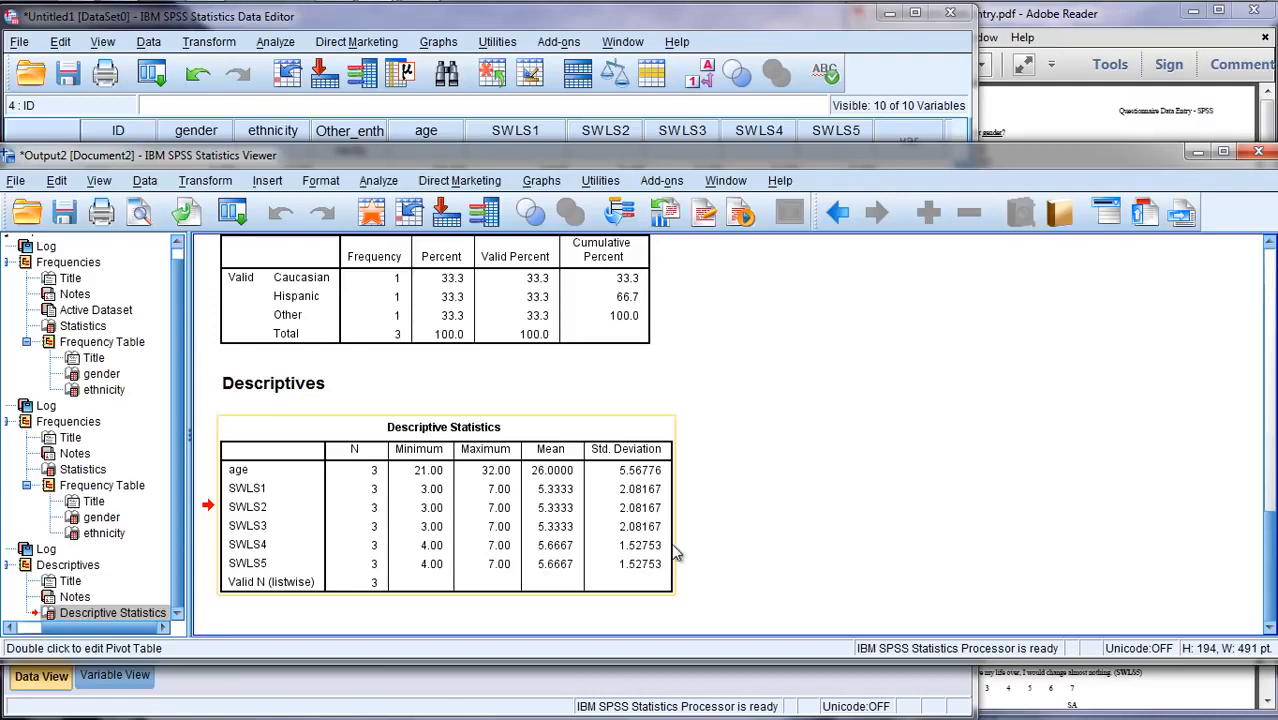
left_click(757, 30)
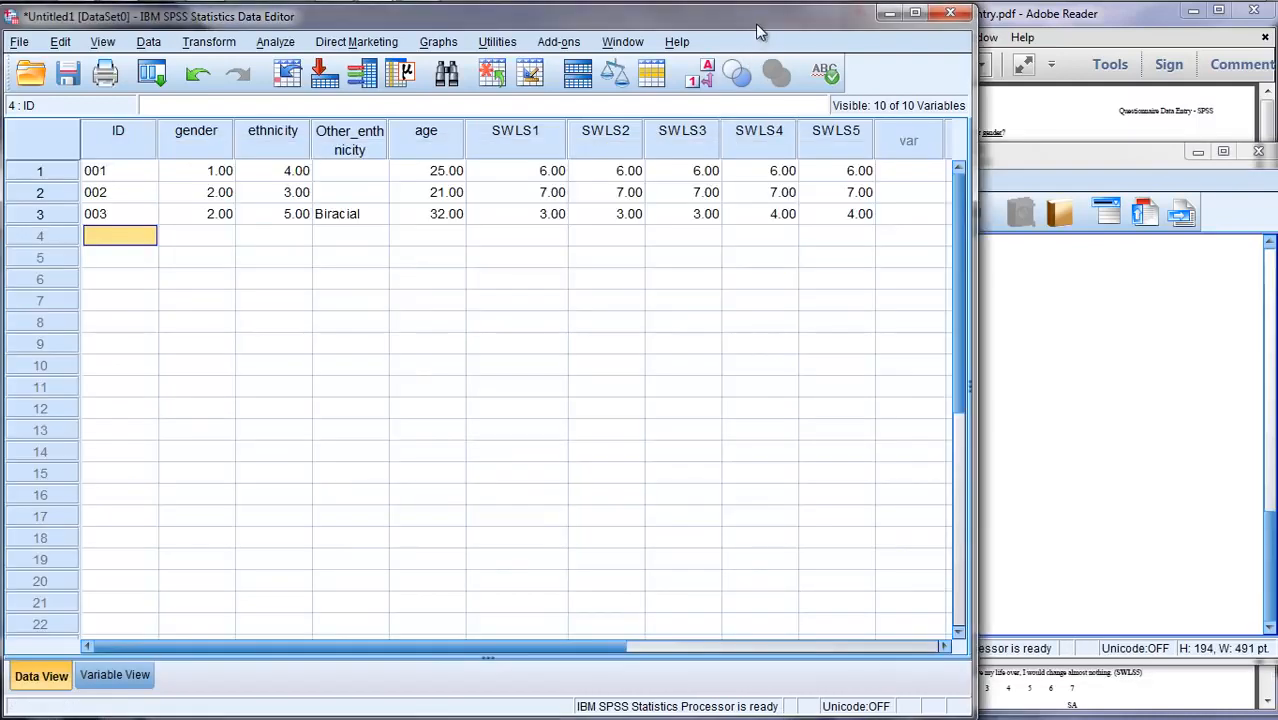